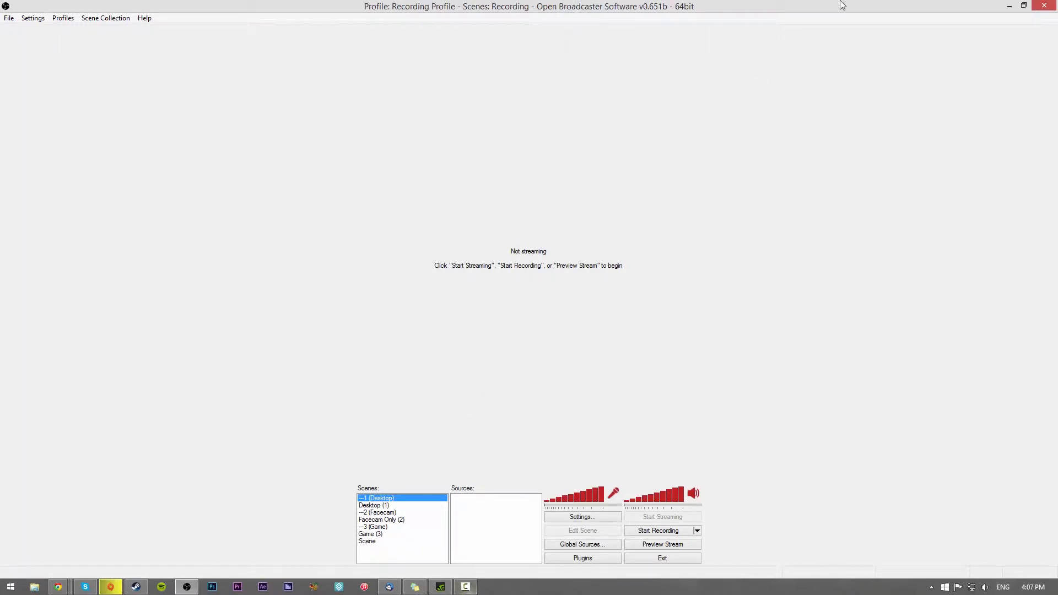
Step: Bring up the Camtasia recorder on the desktop, minimize it again, and switch back to Open Broadcaster Software
{"action": "left_click", "coordinate": [1008, 5]}
{"action": "left_click", "coordinate": [474, 588]}
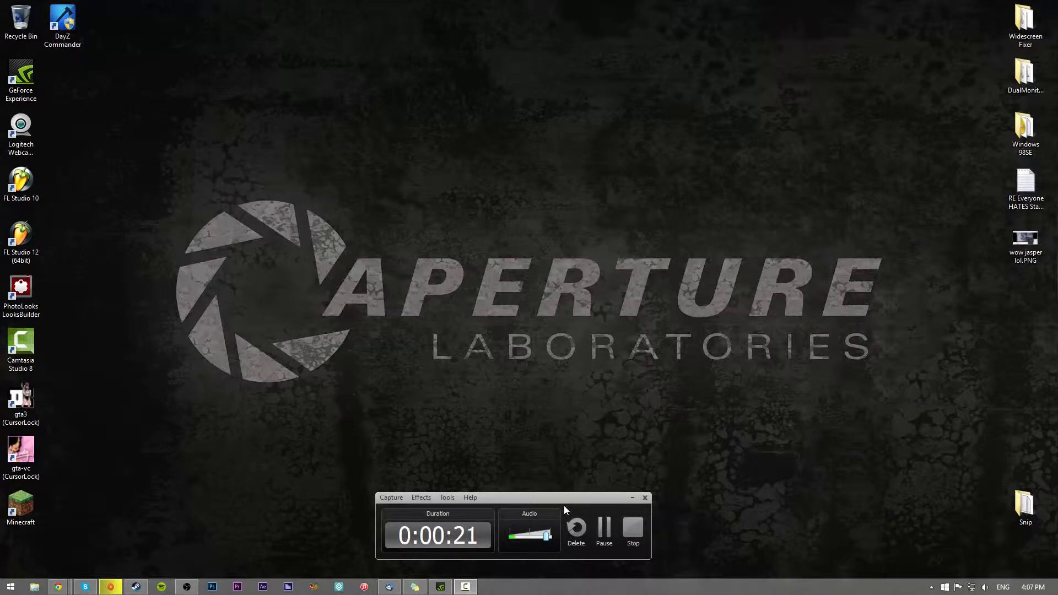
{"action": "mouse_move", "coordinate": [544, 502]}
{"action": "left_mouse_down"}
{"action": "mouse_move", "coordinate": [544, 459]}
{"action": "mouse_move", "coordinate": [534, 488]}
{"action": "left_mouse_up"}
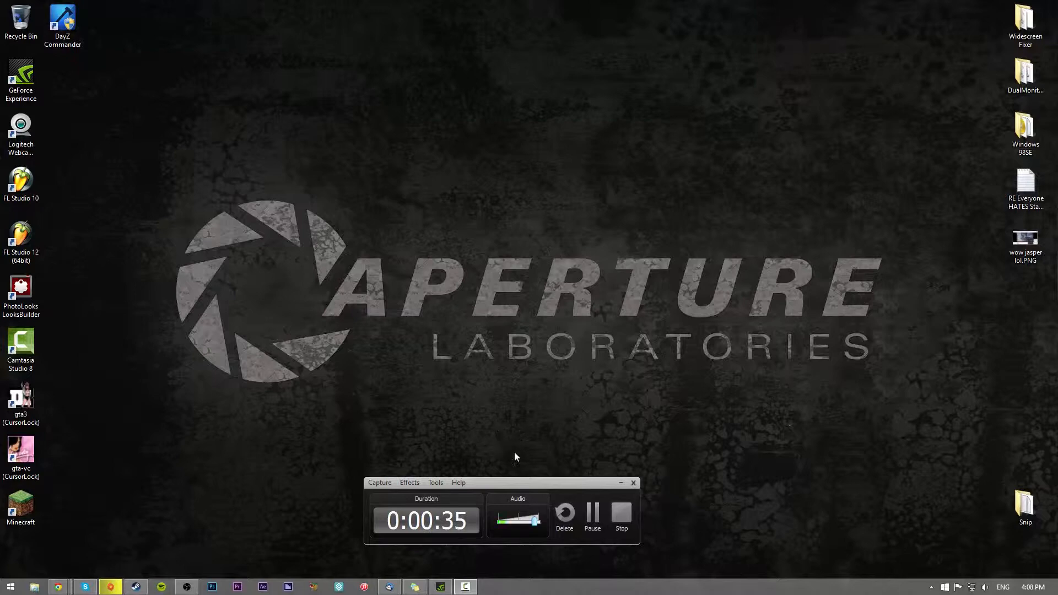
{"action": "left_click", "coordinate": [619, 483]}
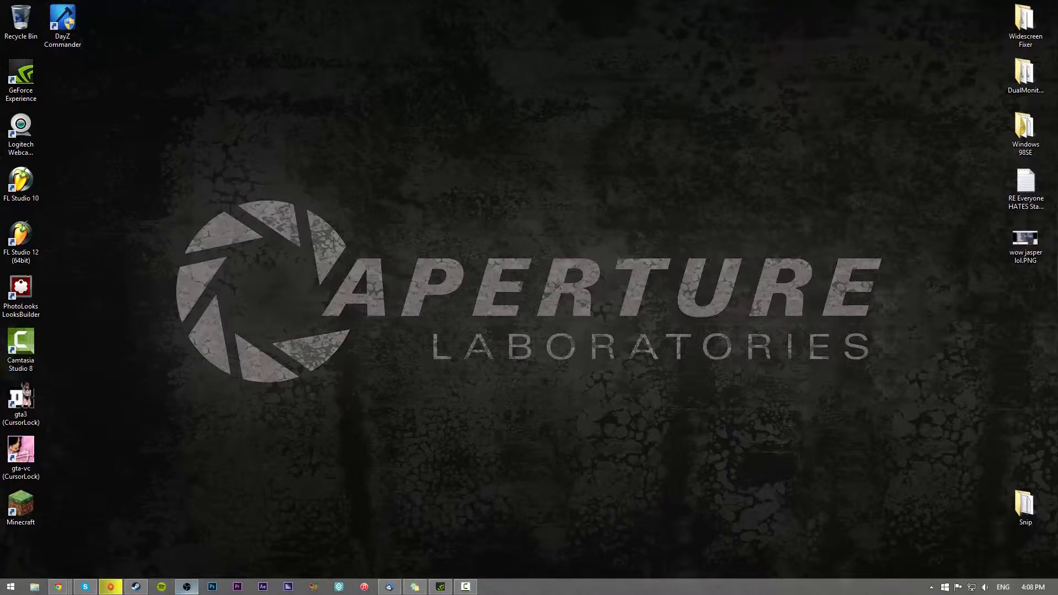
{"action": "left_click", "coordinate": [193, 591]}
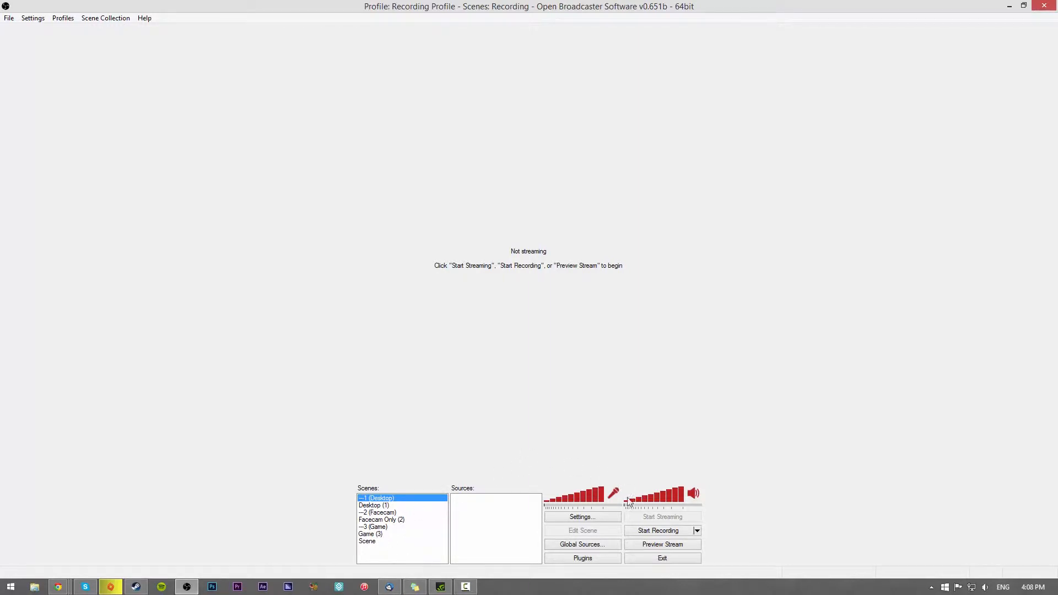
Step: Run a short stream preview of the --1 (Desktop) scene and stop it
{"action": "left_click", "coordinate": [668, 548]}
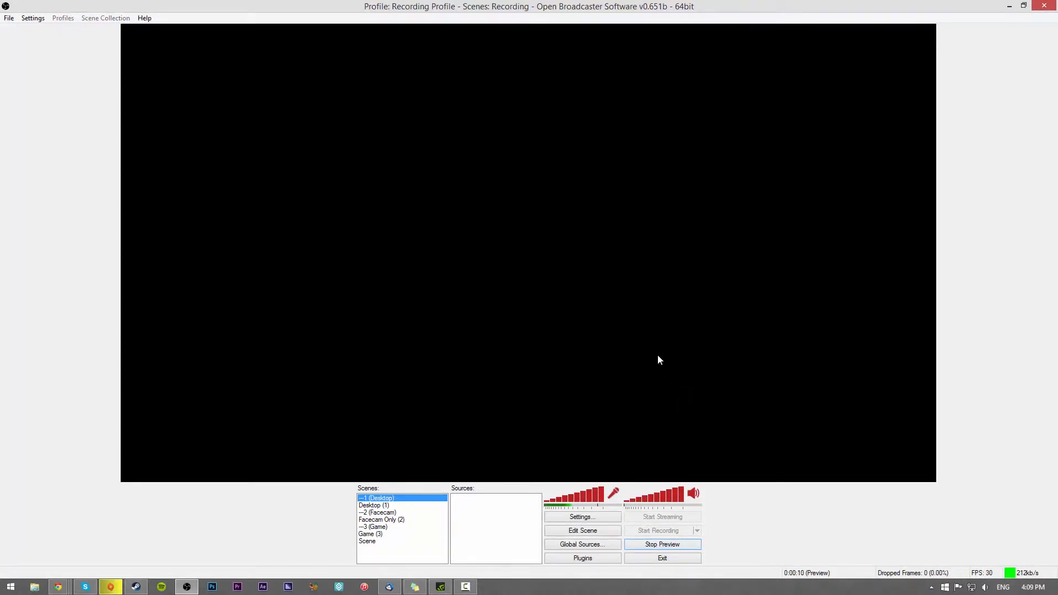
{"action": "left_click", "coordinate": [669, 549]}
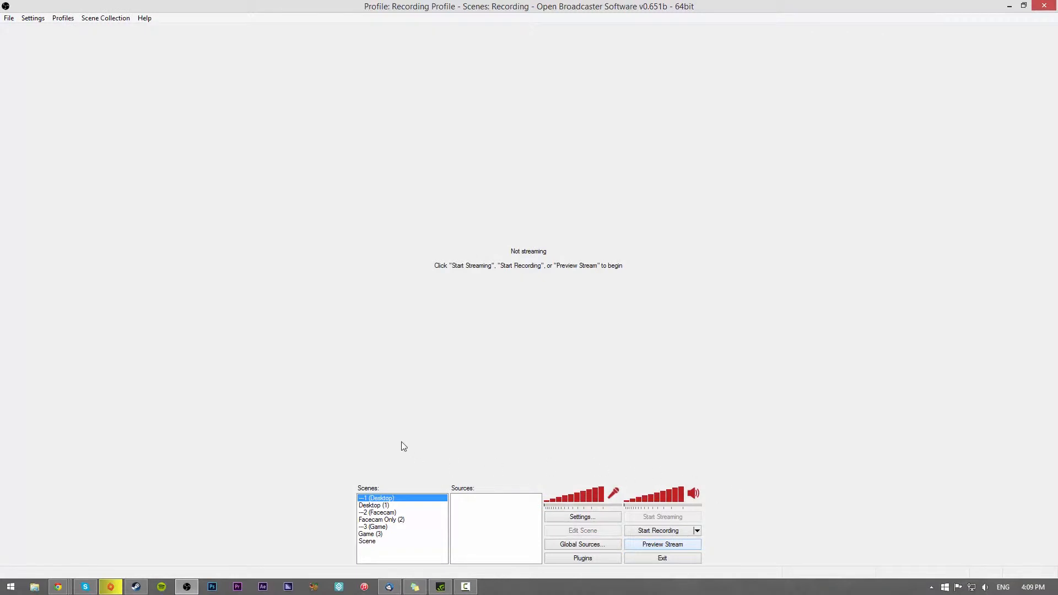
Step: Replace the existing scene named Scene with a new one of the same name, and briefly preview it
{"action": "right_click", "coordinate": [375, 544]}
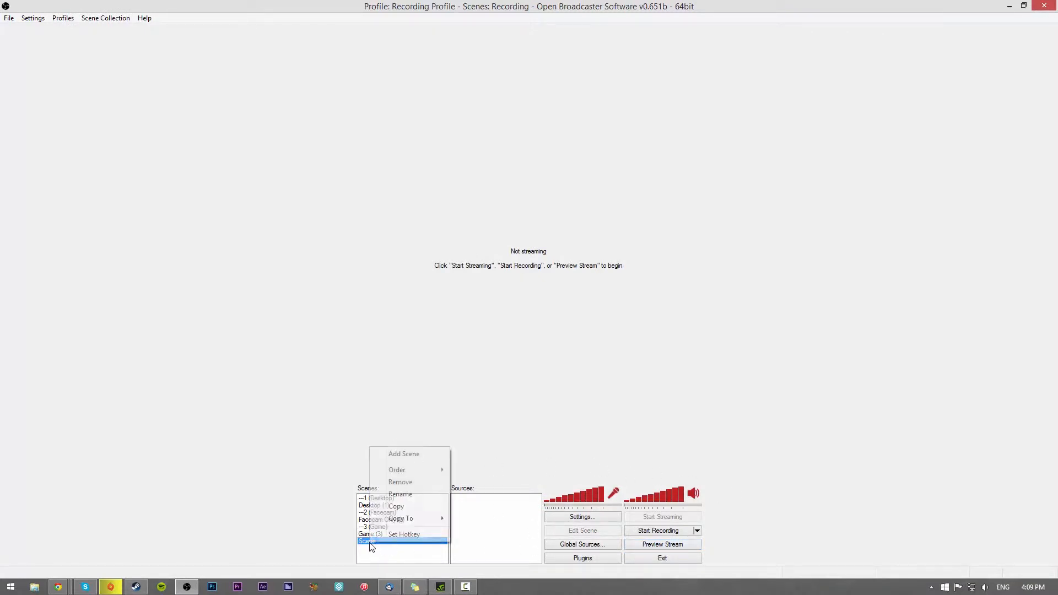
{"action": "left_click", "coordinate": [420, 480]}
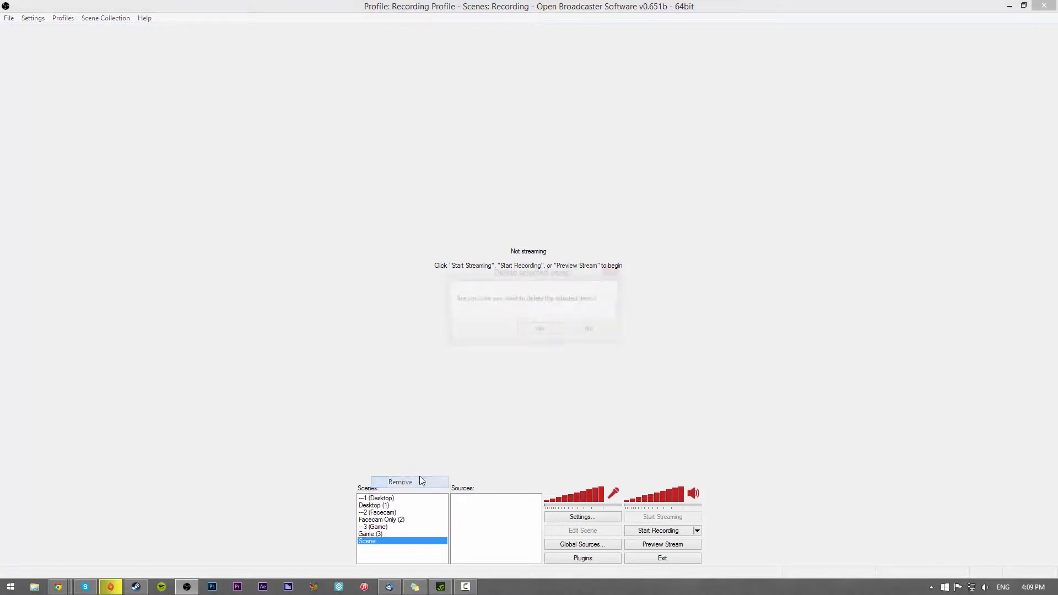
{"action": "left_click", "coordinate": [539, 329]}
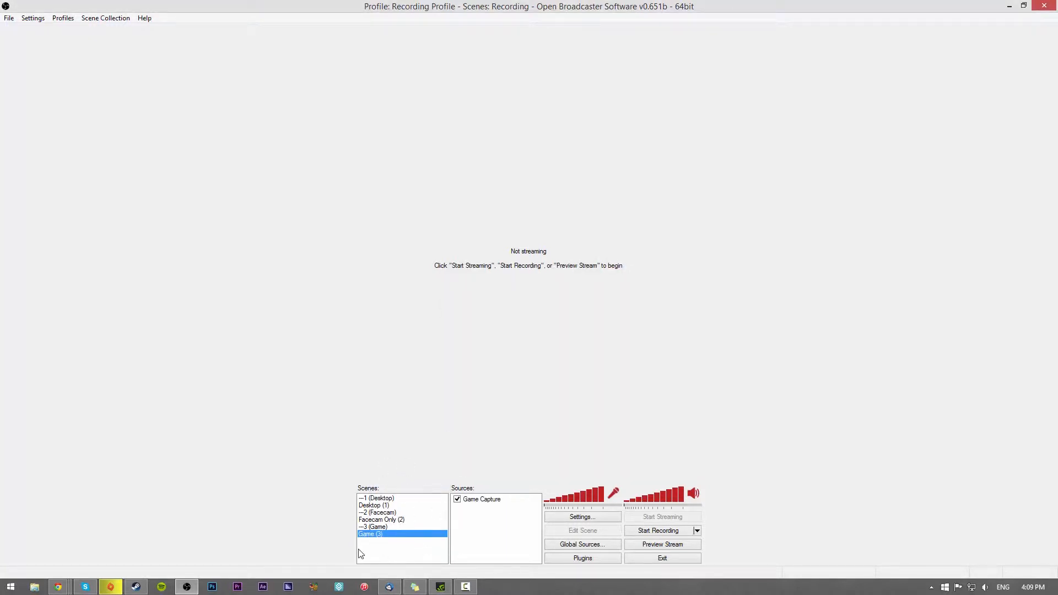
{"action": "right_click", "coordinate": [375, 549]}
{"action": "left_click", "coordinate": [411, 460]}
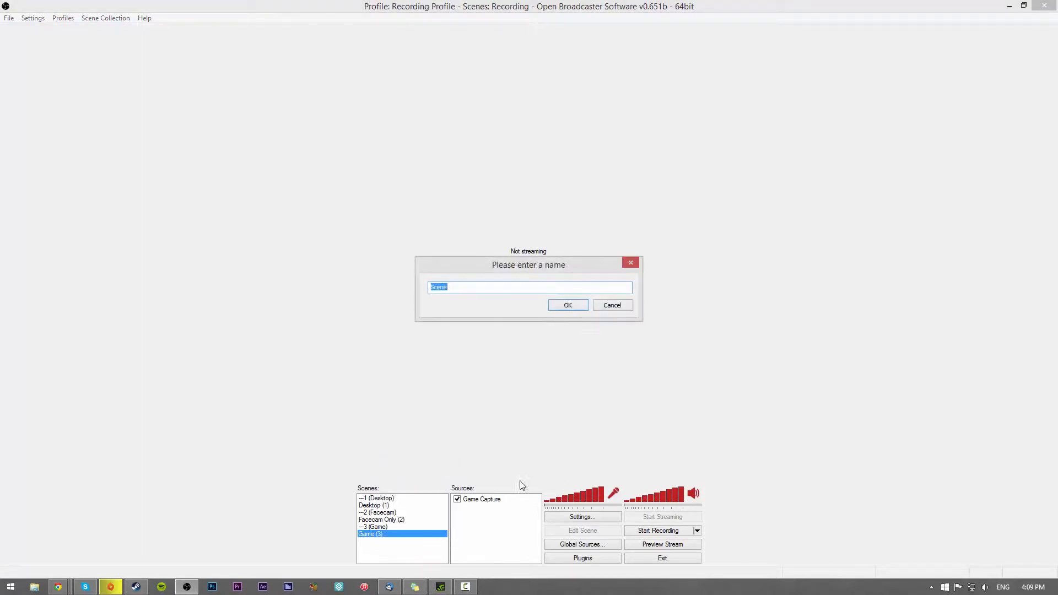
{"action": "left_click", "coordinate": [567, 305]}
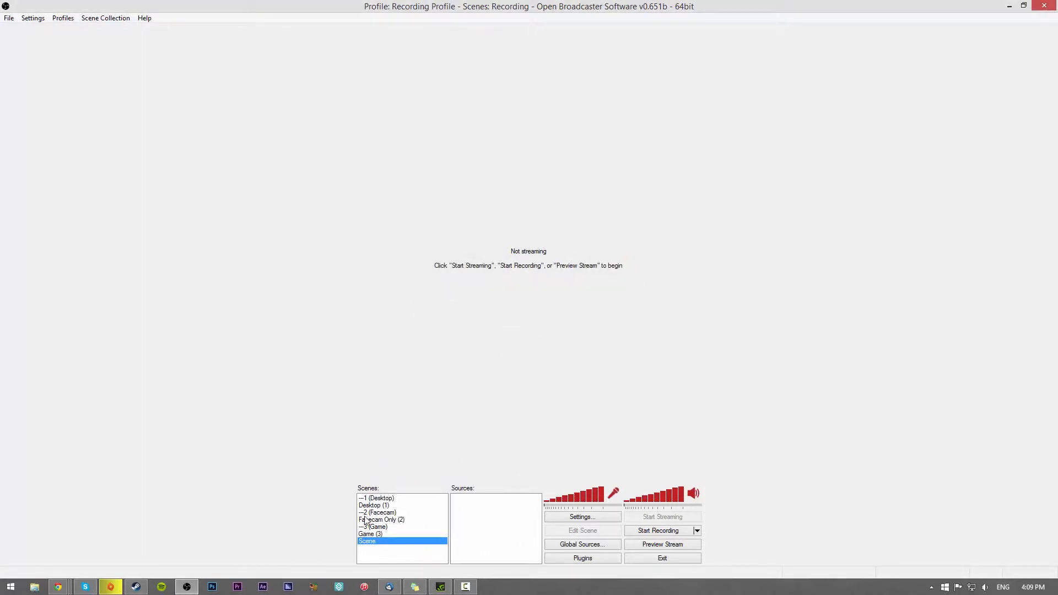
{"action": "left_click", "coordinate": [663, 545]}
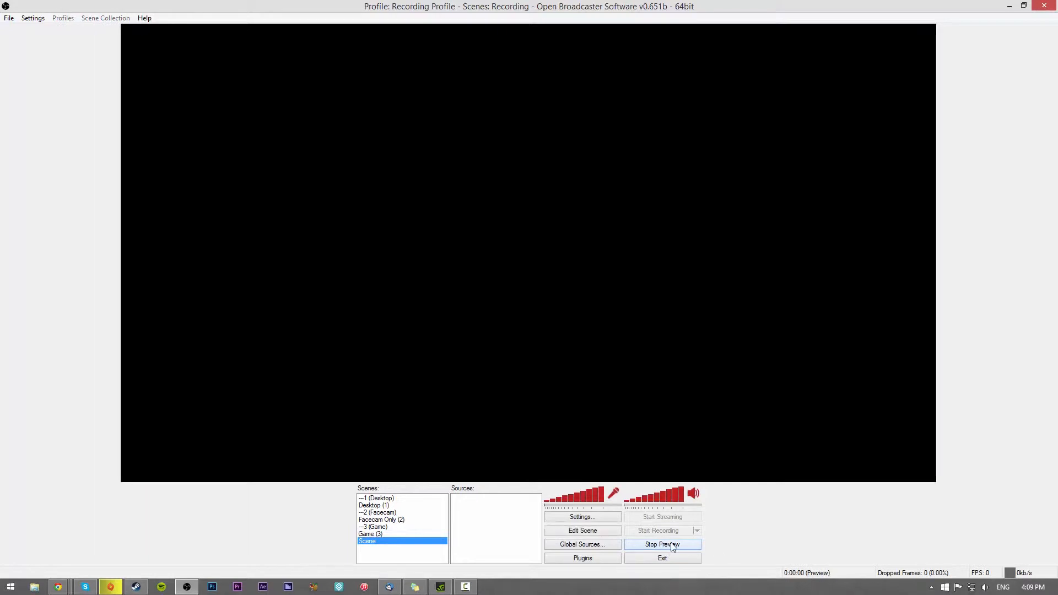
{"action": "left_click", "coordinate": [670, 544]}
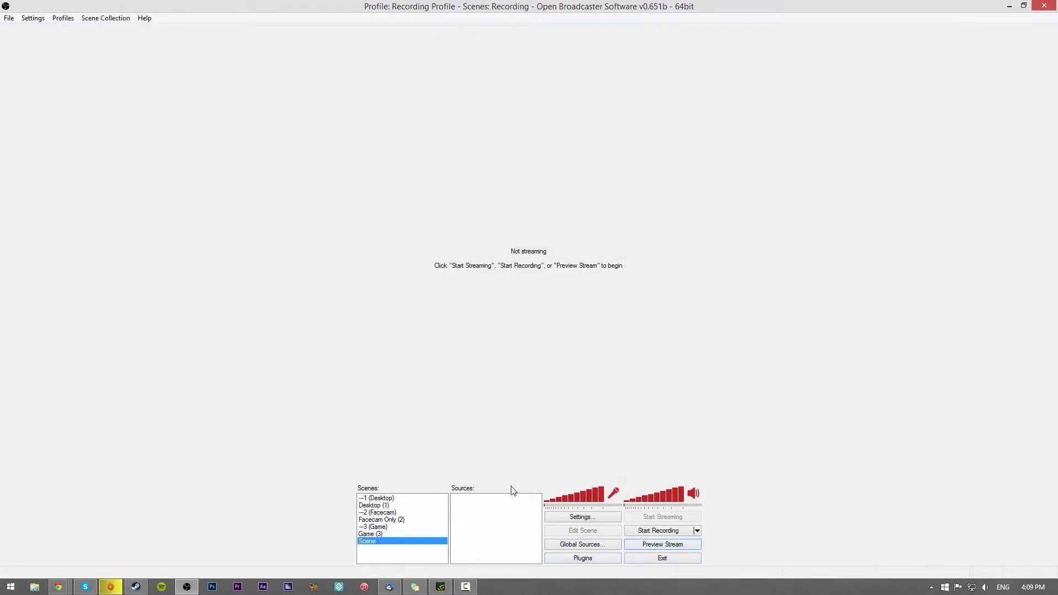
Step: Examine the applications that a new Game Capture source can capture, and cancel without adding the source
{"action": "right_click", "coordinate": [477, 519]}
{"action": "mouse_move", "coordinate": [496, 520]}
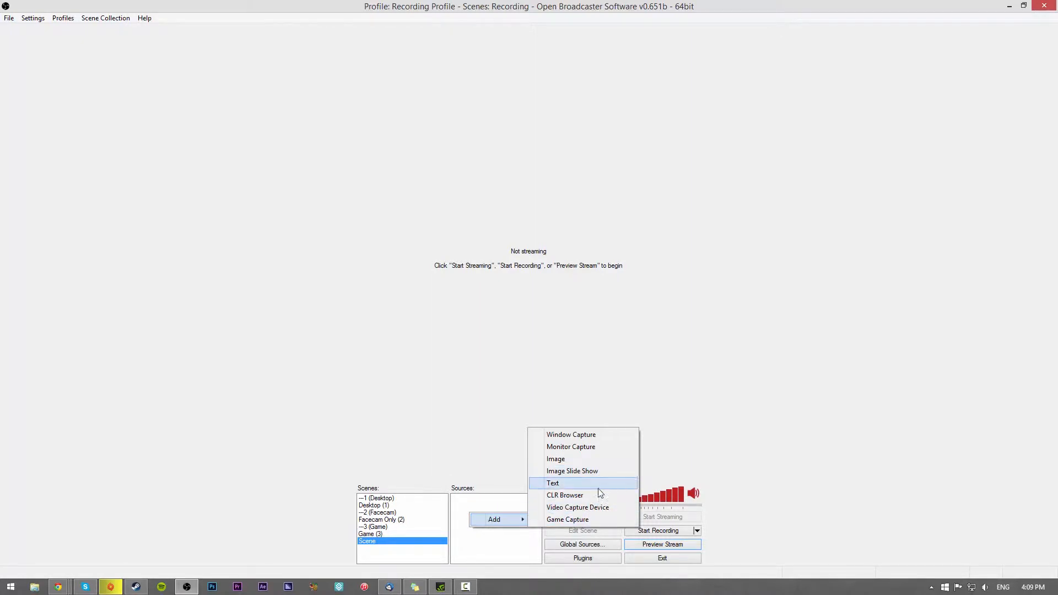
{"action": "left_click", "coordinate": [566, 521]}
{"action": "left_click", "coordinate": [573, 306]}
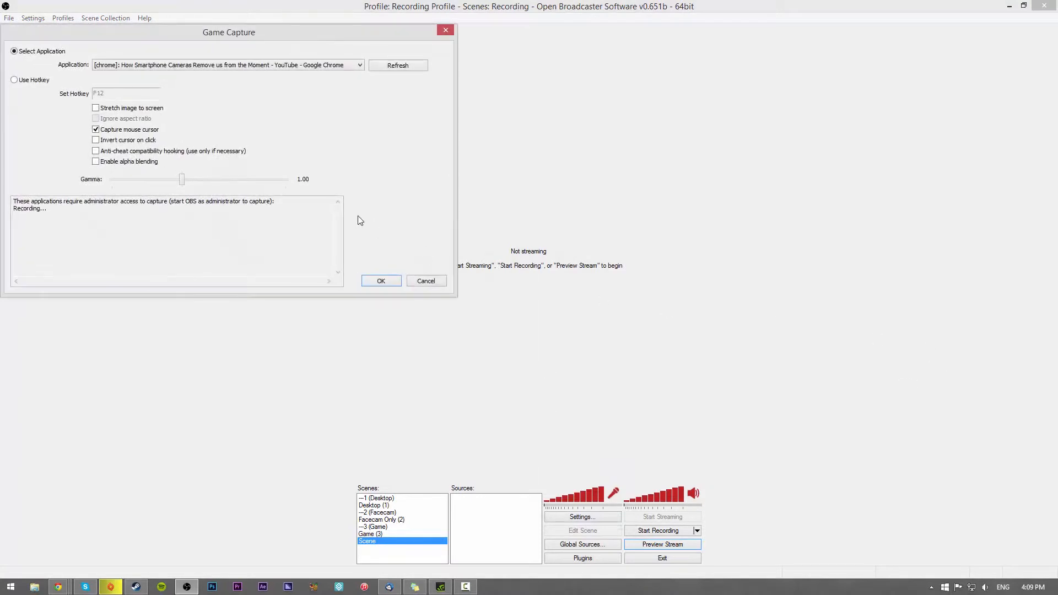
{"action": "left_click_drag", "start_coordinate": [231, 37], "coordinate": [525, 143]}
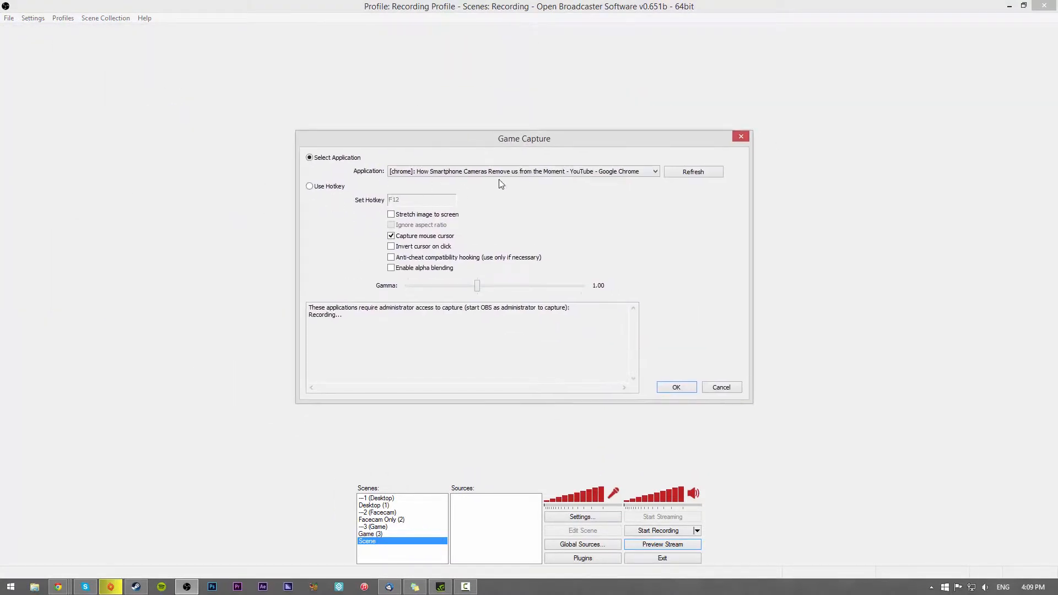
{"action": "left_click", "coordinate": [451, 173]}
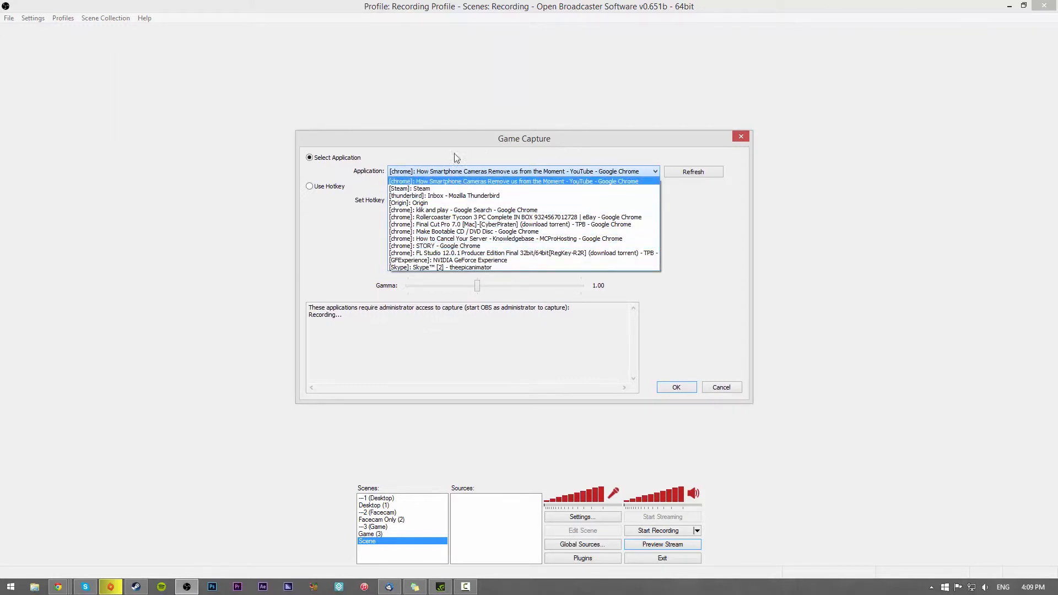
{"action": "left_click", "coordinate": [521, 170]}
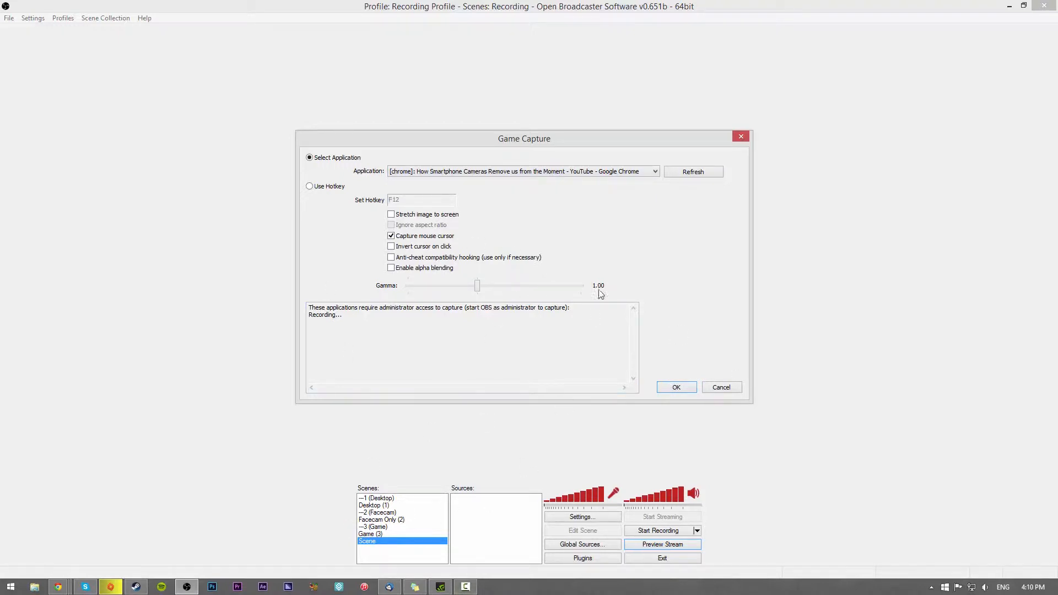
{"action": "left_click", "coordinate": [723, 388]}
Step: Examine the monitor choices for a new Monitor Capture source, and cancel without adding the source
{"action": "right_click", "coordinate": [466, 508]}
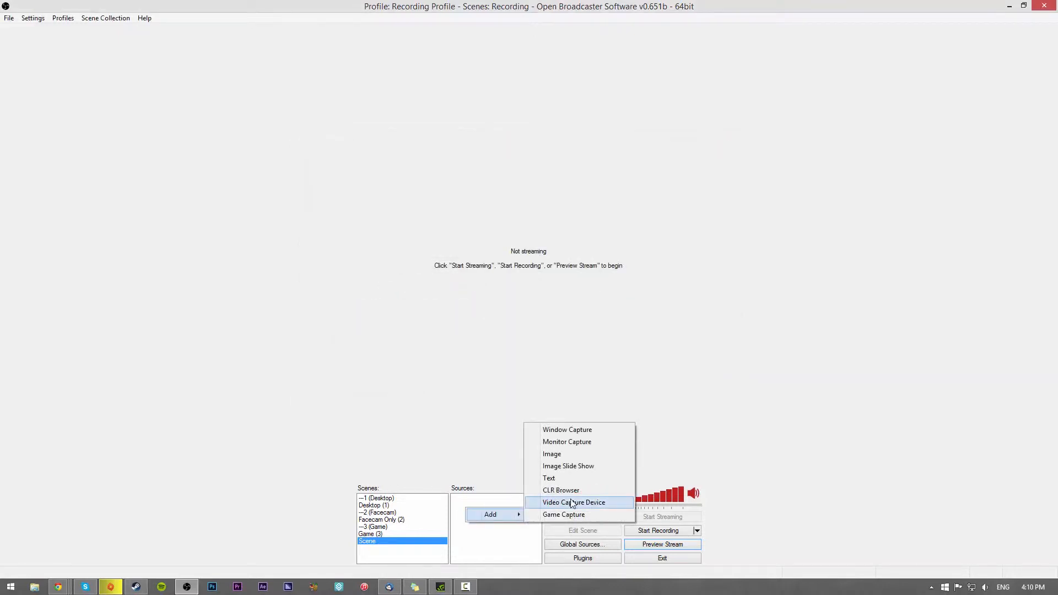
{"action": "left_click", "coordinate": [593, 441]}
{"action": "left_click", "coordinate": [567, 305]}
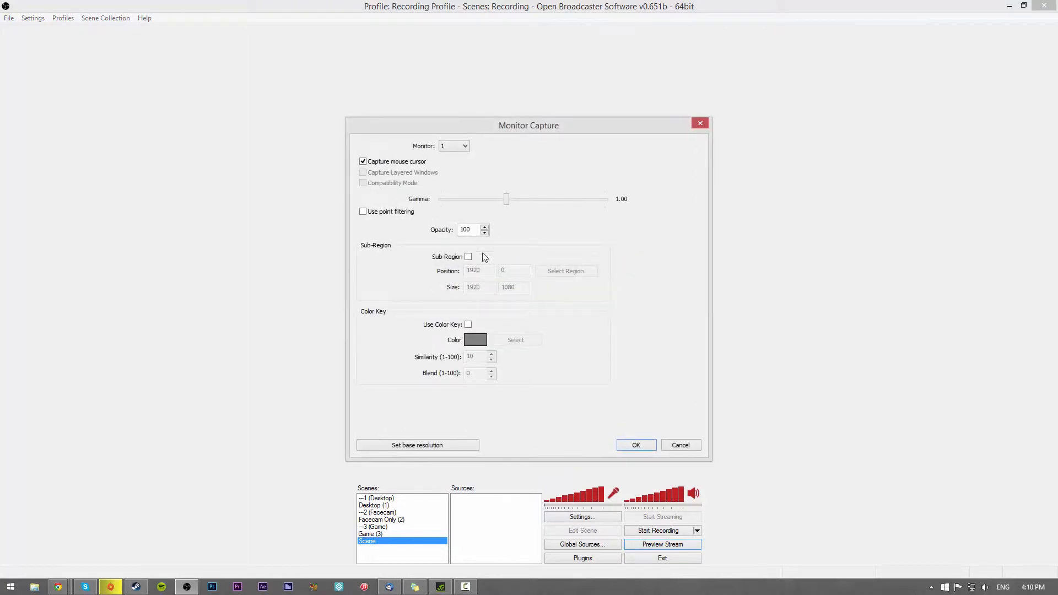
{"action": "left_click", "coordinate": [460, 147]}
{"action": "left_click", "coordinate": [533, 155]}
{"action": "left_click", "coordinate": [451, 151]}
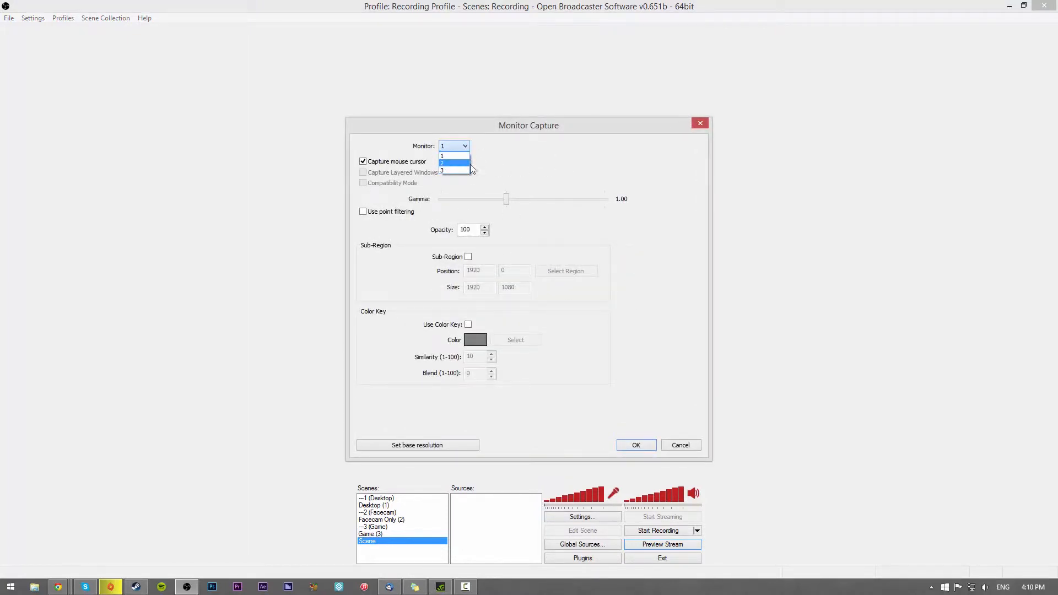
{"action": "left_click", "coordinate": [451, 148]}
{"action": "left_click", "coordinate": [455, 144]}
{"action": "left_click", "coordinate": [480, 169]}
{"action": "key", "text": "Escape"}
Step: Add a Monitor Capture source for monitor 1 under its default name to the new scene, and start the stream preview
{"action": "right_click", "coordinate": [477, 510]}
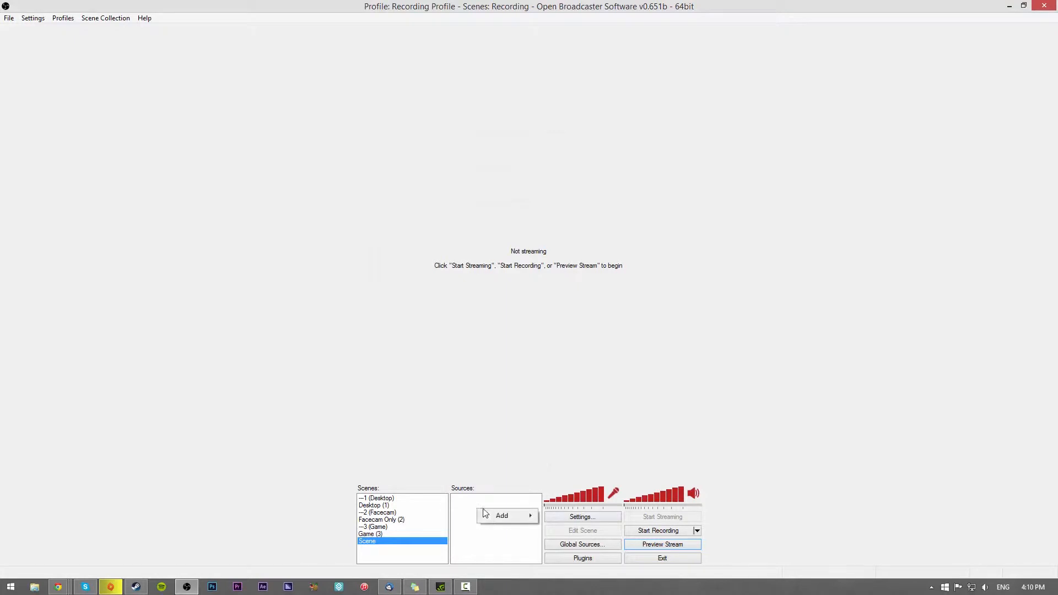
{"action": "mouse_move", "coordinate": [522, 517]}
{"action": "left_click", "coordinate": [608, 440]}
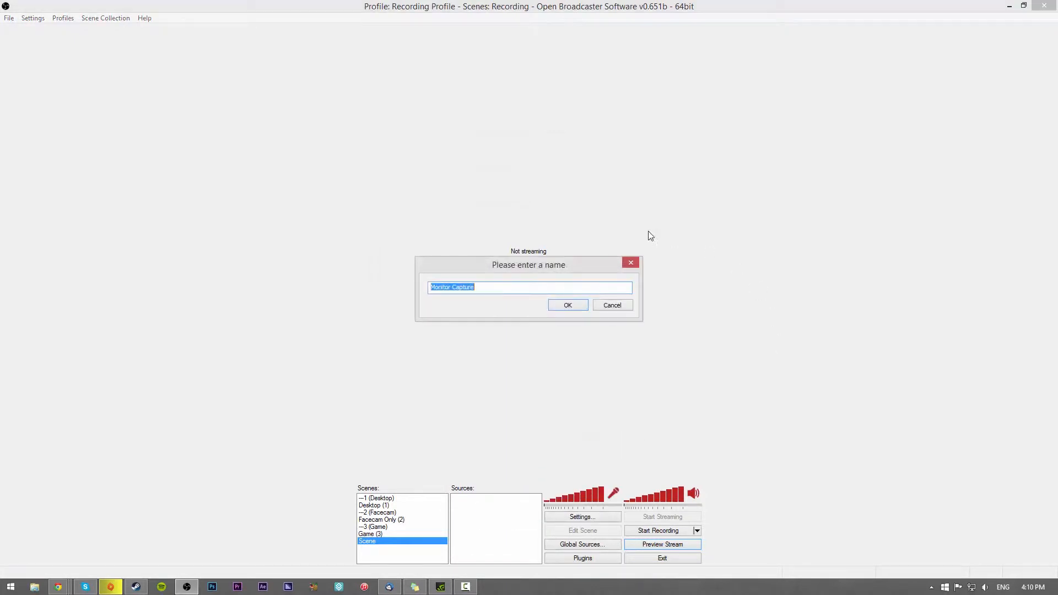
{"action": "left_click", "coordinate": [568, 307]}
{"action": "left_click", "coordinate": [630, 444]}
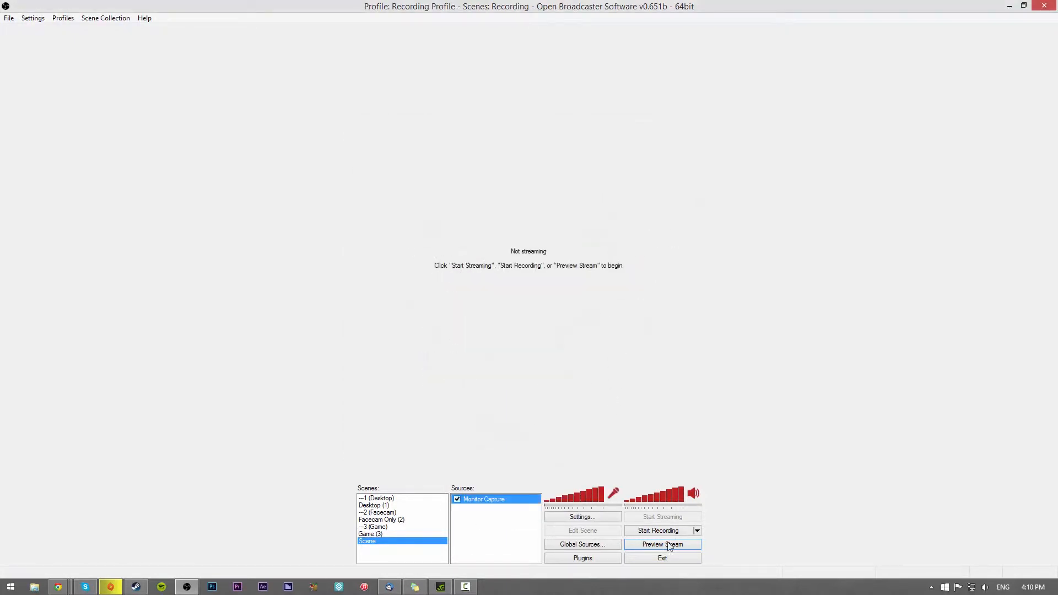
{"action": "left_click", "coordinate": [682, 547]}
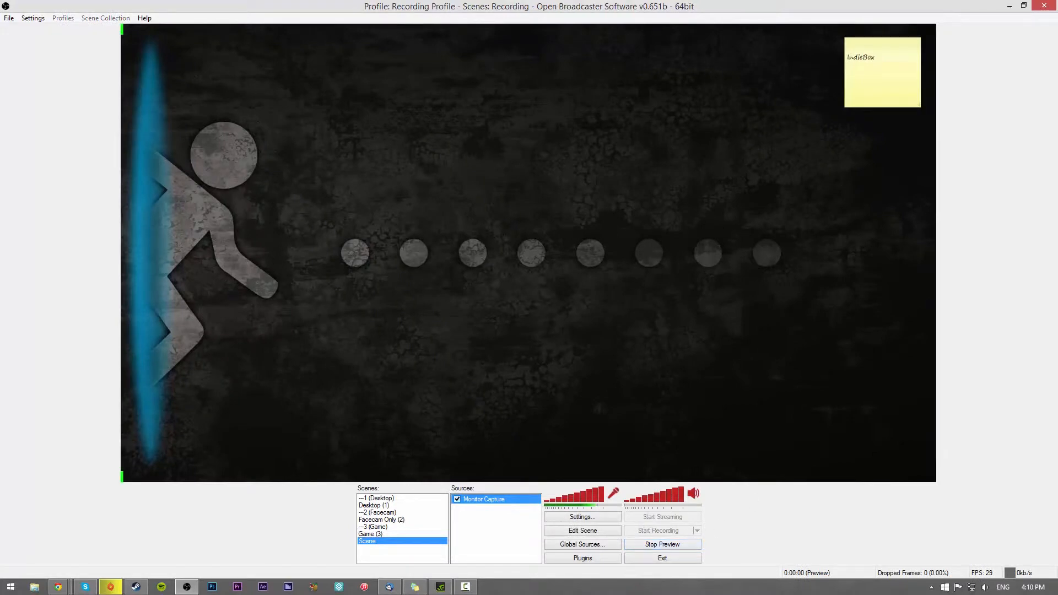
{"action": "left_click_drag", "start_coordinate": [427, 5], "coordinate": [569, 0]}
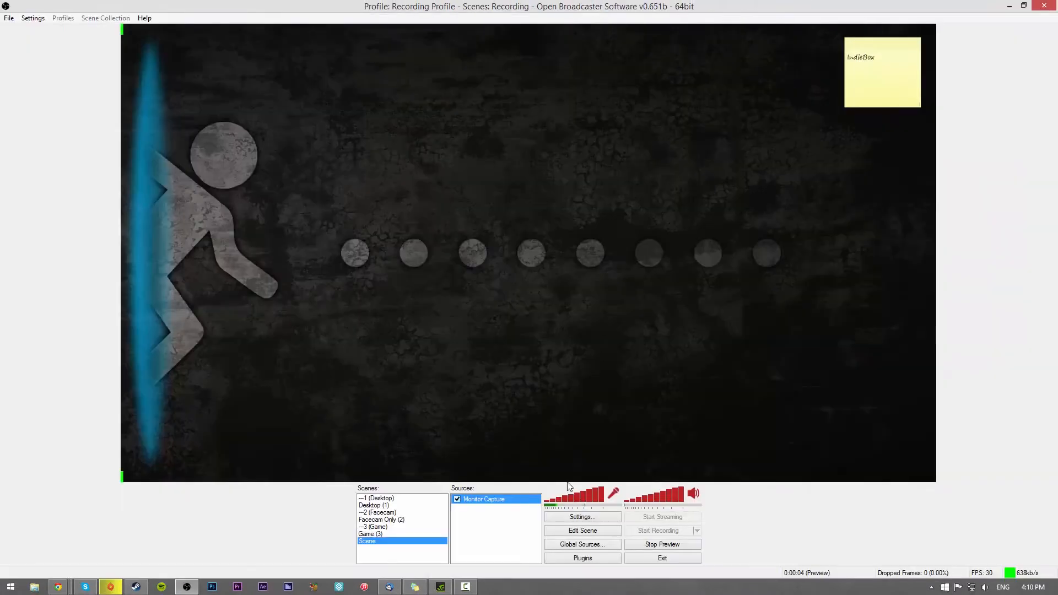
Step: Change the Monitor Capture source to the monitor on which the Open Broadcaster Software window is displayed
{"action": "right_click", "coordinate": [501, 500]}
{"action": "left_click", "coordinate": [515, 486]}
{"action": "left_click", "coordinate": [460, 147]}
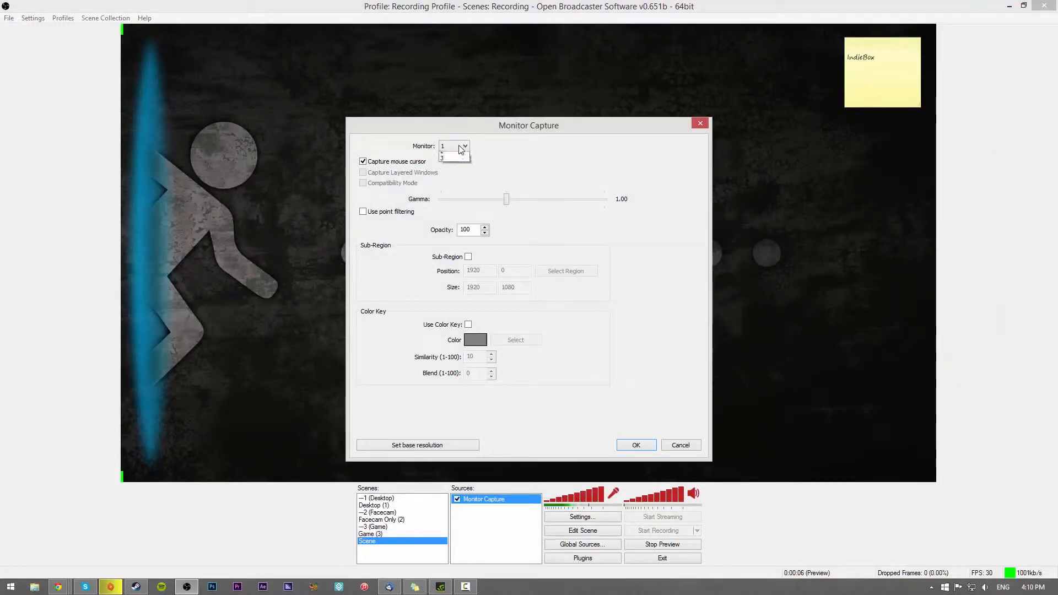
{"action": "left_click", "coordinate": [457, 149]}
{"action": "left_click", "coordinate": [636, 444]}
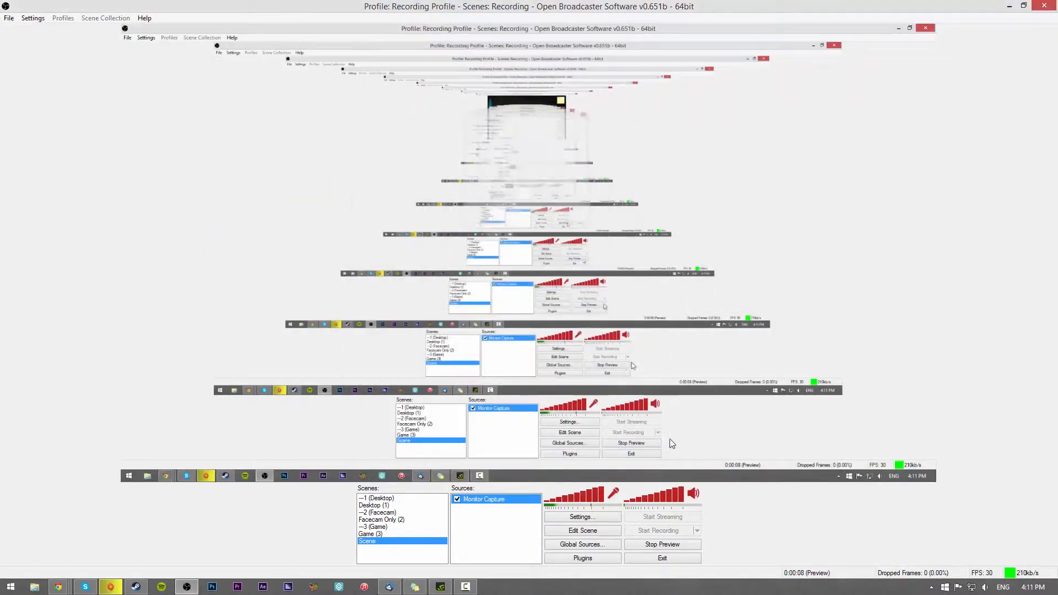
{"action": "left_click_drag", "start_coordinate": [540, 6], "coordinate": [571, 114]}
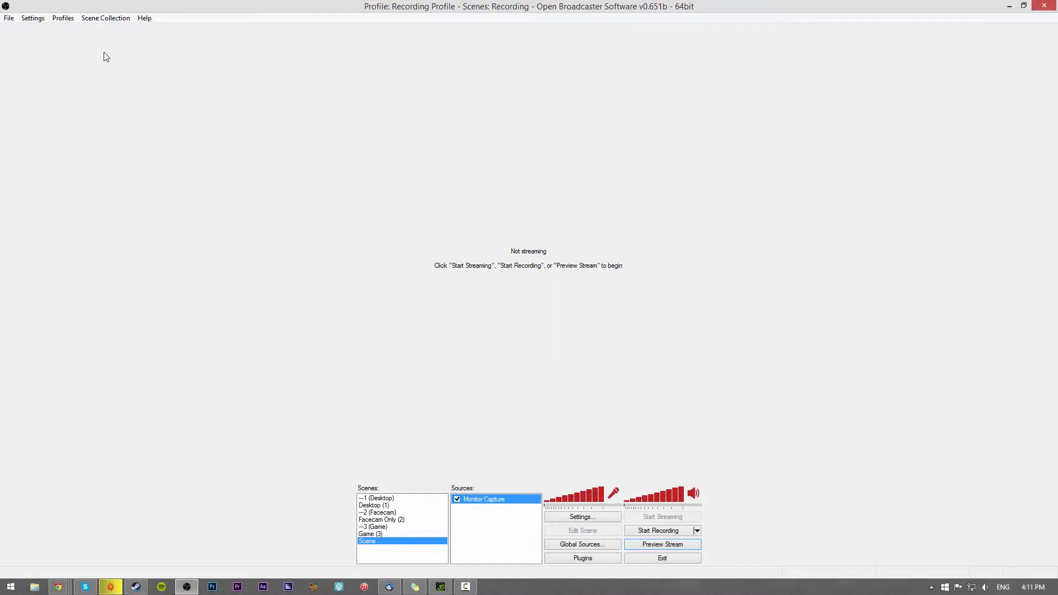
Step: Open the general settings and review the available setting profiles, keeping Recording Profile
{"action": "left_click", "coordinate": [29, 19]}
{"action": "left_click", "coordinate": [34, 29]}
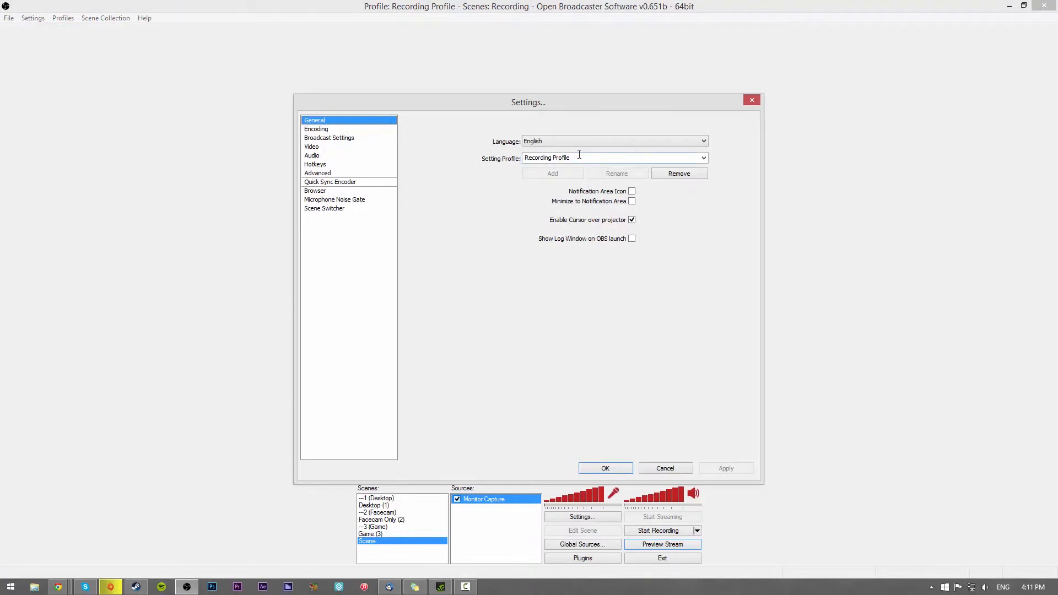
{"action": "left_click", "coordinate": [703, 158]}
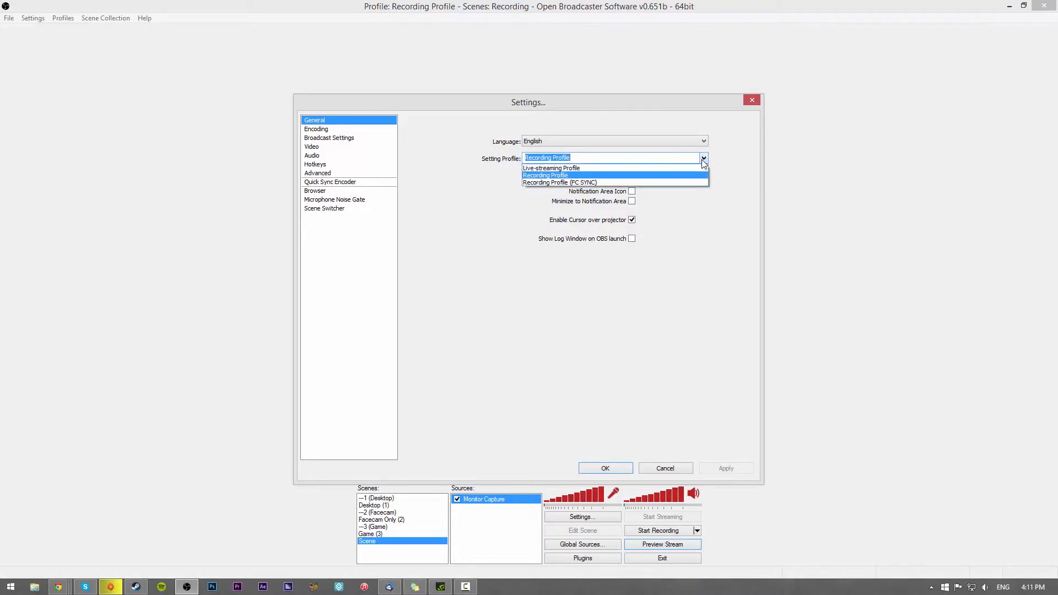
{"action": "left_click", "coordinate": [702, 160]}
Step: Open the encoding settings and review the video quality balance and maximum bitrate, keeping 10 and 12000 kb/s
{"action": "left_click", "coordinate": [309, 130]}
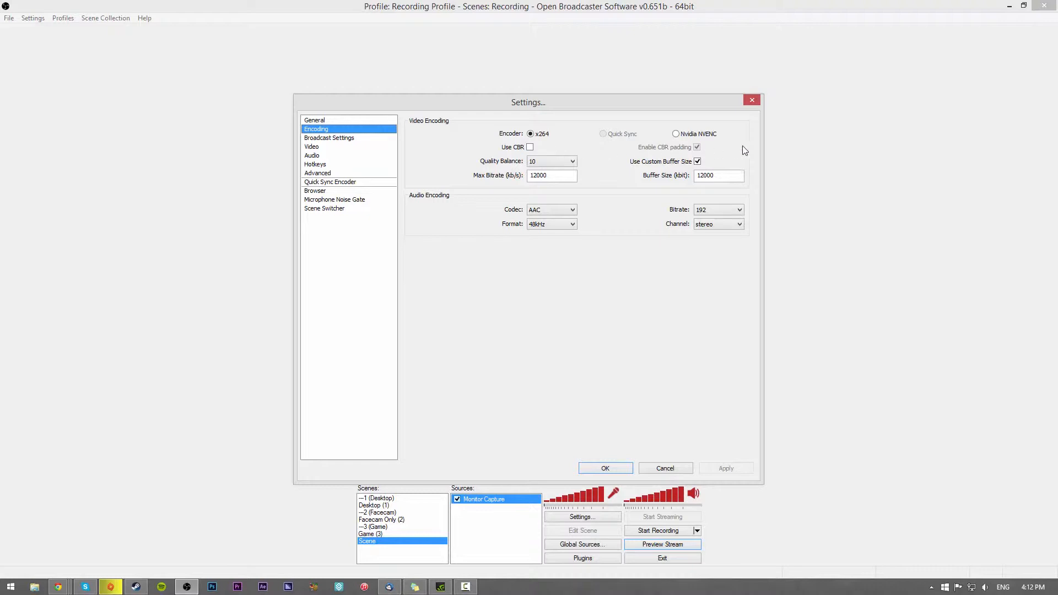
{"action": "left_click", "coordinate": [556, 161]}
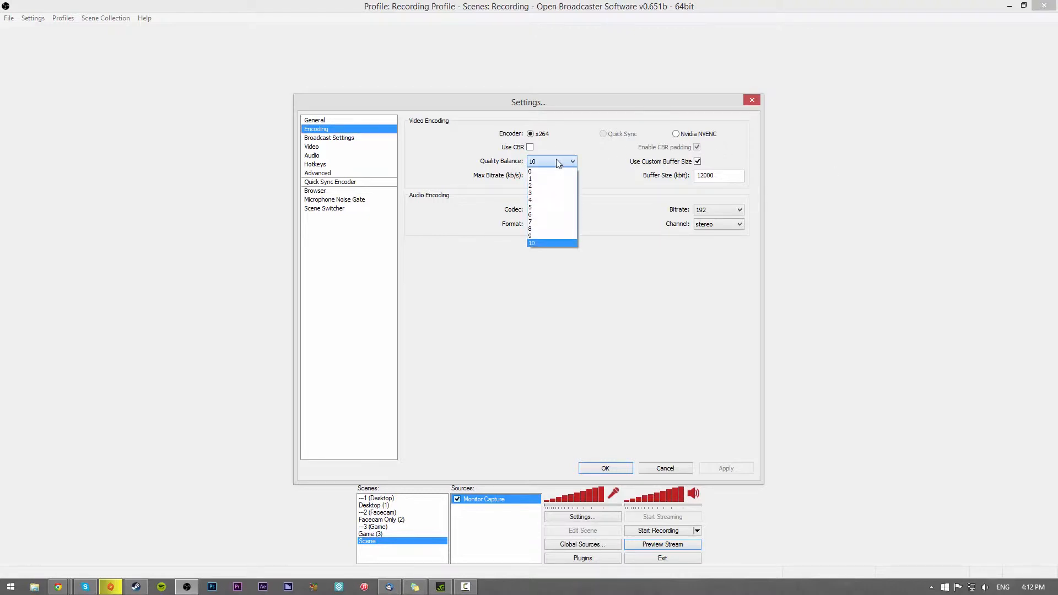
{"action": "left_click", "coordinate": [557, 161]}
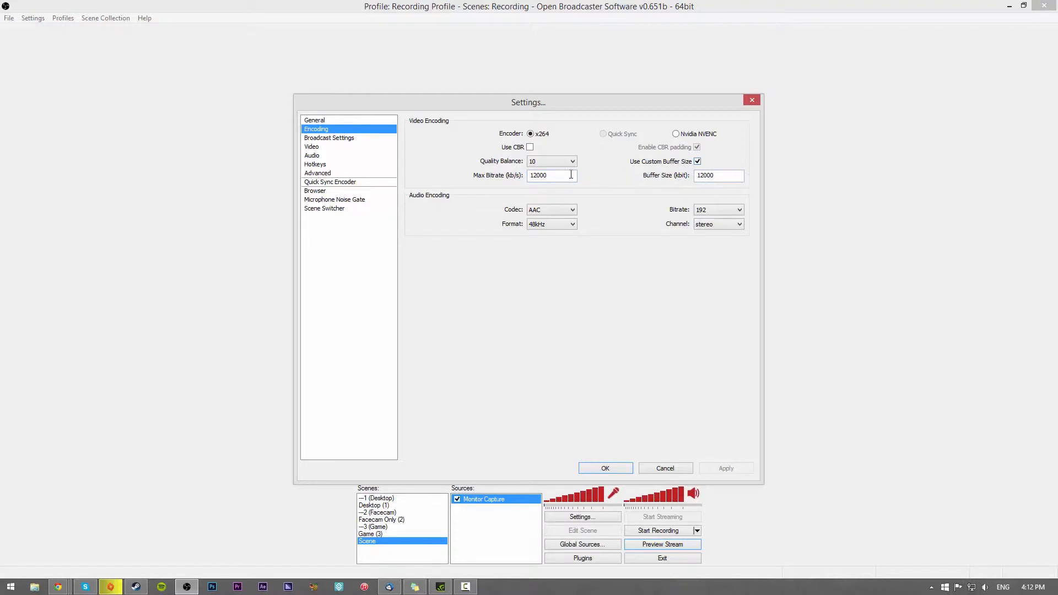
{"action": "mouse_move", "coordinate": [559, 175]}
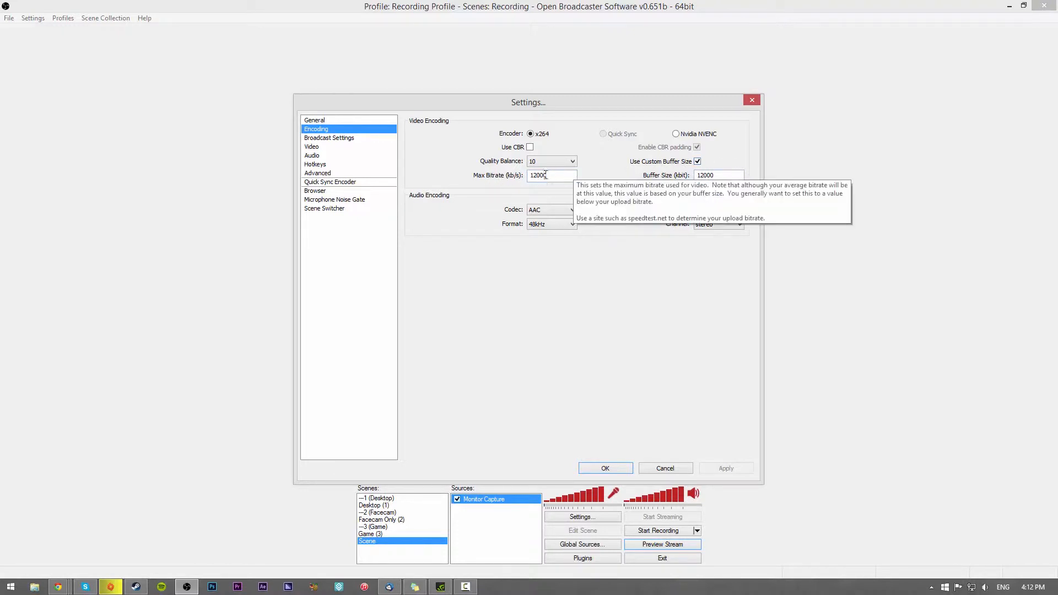
{"action": "left_click_drag", "start_coordinate": [567, 177], "coordinate": [502, 177]}
{"action": "left_click", "coordinate": [562, 175]}
{"action": "left_click_drag", "start_coordinate": [577, 172], "coordinate": [459, 173]}
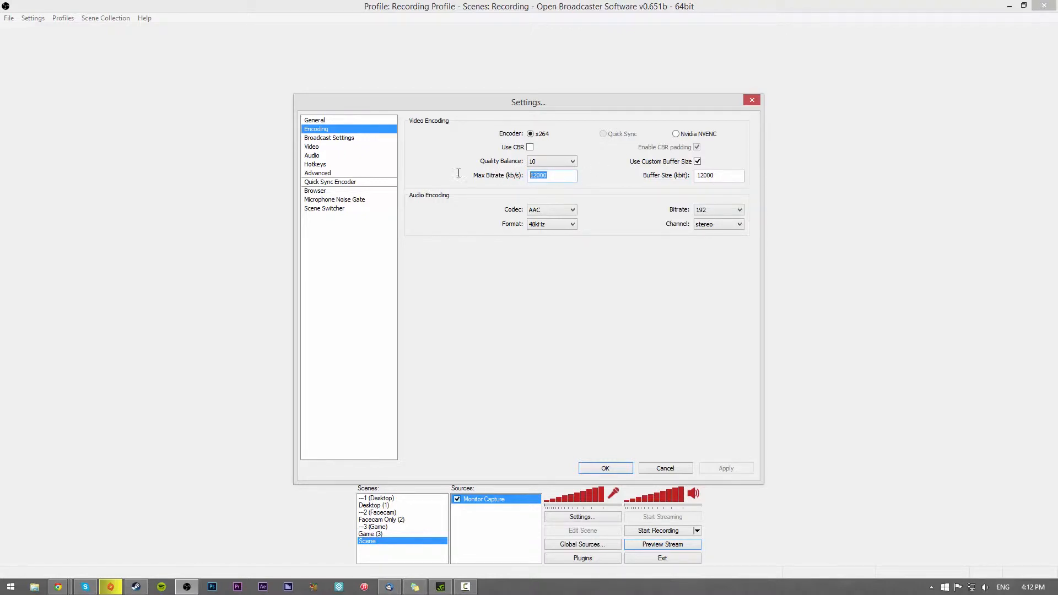
{"action": "left_click", "coordinate": [561, 175]}
Step: Review the audio codec and bitrate choices in the encoding settings, keeping AAC and 192
{"action": "left_click", "coordinate": [562, 211]}
{"action": "left_click", "coordinate": [592, 209]}
{"action": "left_click", "coordinate": [557, 208]}
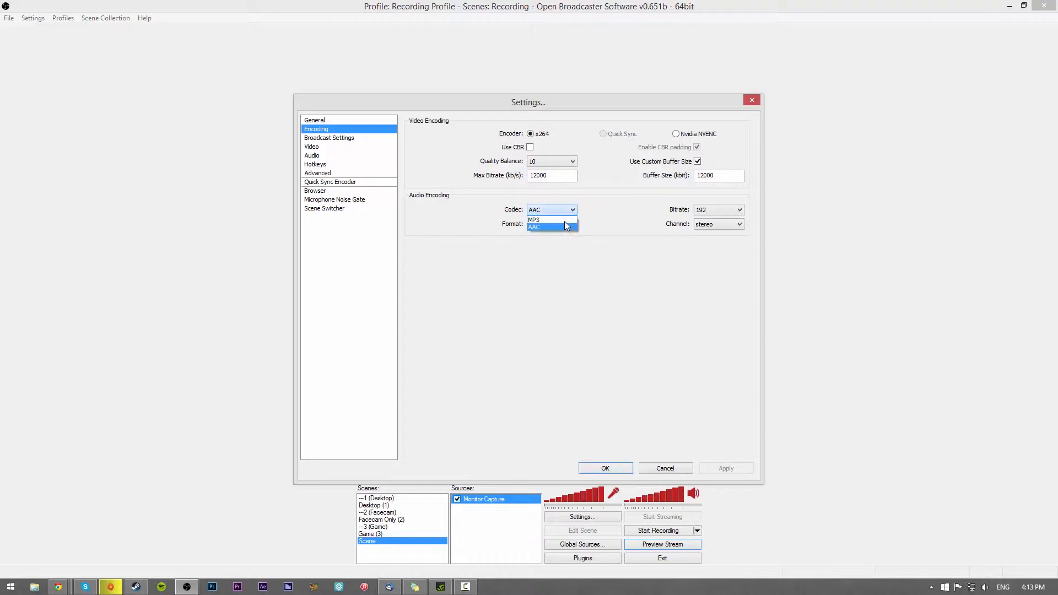
{"action": "left_click", "coordinate": [547, 227]}
{"action": "left_click", "coordinate": [723, 210]}
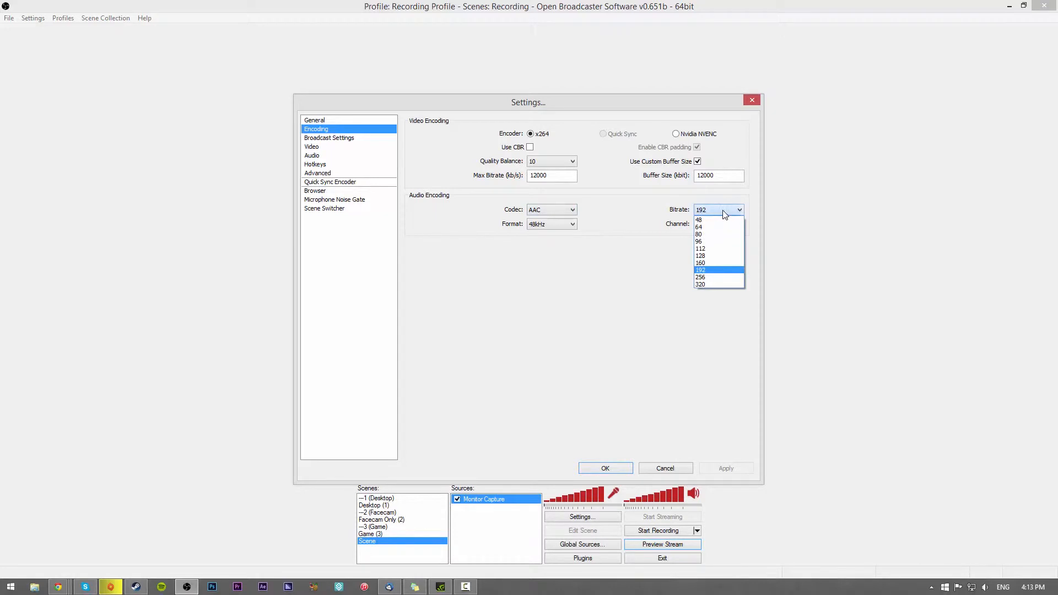
{"action": "left_click", "coordinate": [629, 216]}
{"action": "left_click", "coordinate": [710, 211]}
{"action": "left_click", "coordinate": [711, 270]}
Step: Check the audio channel and format choices, keeping stereo and 48kHz
{"action": "left_click", "coordinate": [716, 223]}
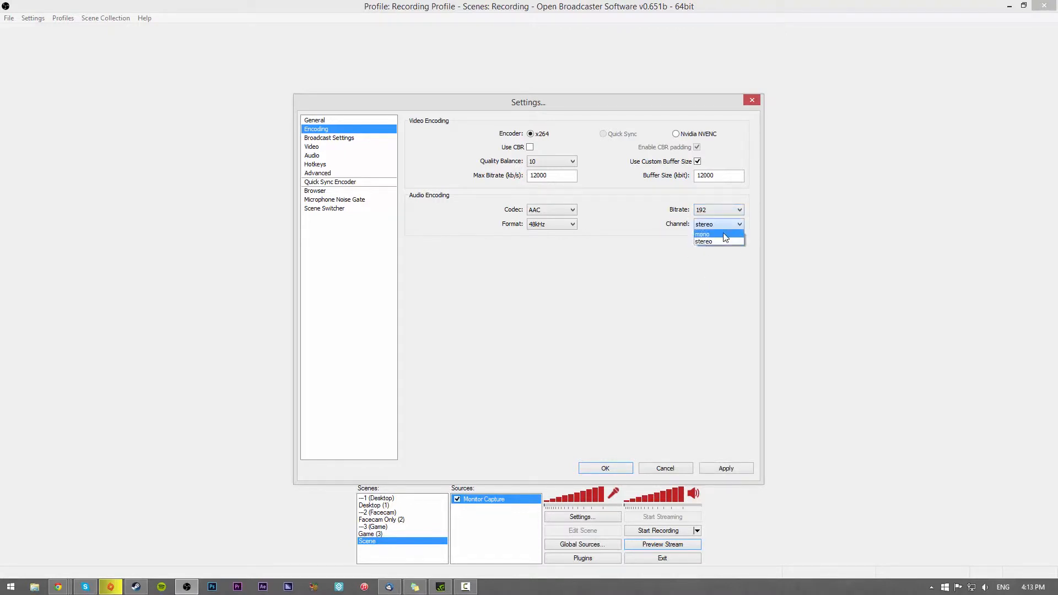
{"action": "left_click", "coordinate": [557, 224]}
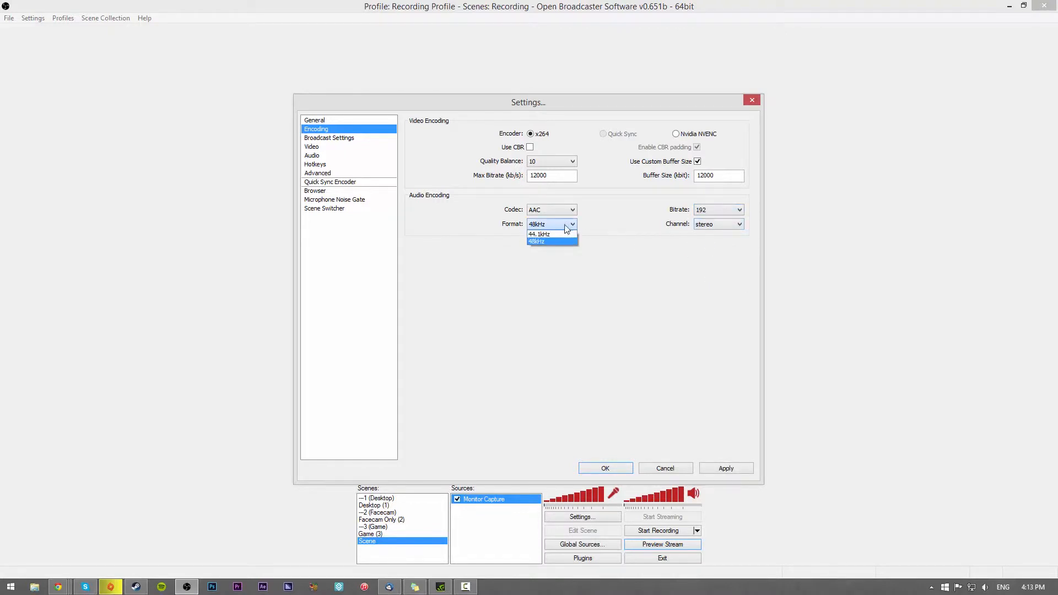
{"action": "left_click", "coordinate": [591, 227]}
{"action": "left_click", "coordinate": [609, 236]}
{"action": "left_click", "coordinate": [614, 263]}
Step: Open the broadcast settings without saving the encoding changes, view the Live Stream mode's options, and return the mode to File Output Only
{"action": "left_click", "coordinate": [329, 138]}
{"action": "left_click", "coordinate": [528, 326]}
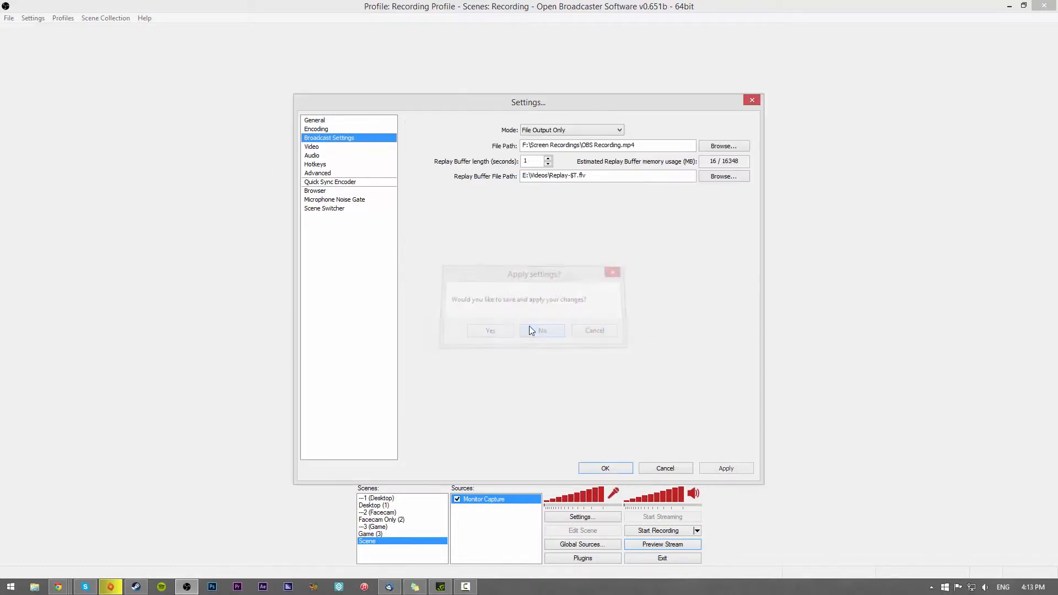
{"action": "left_click", "coordinate": [534, 134]}
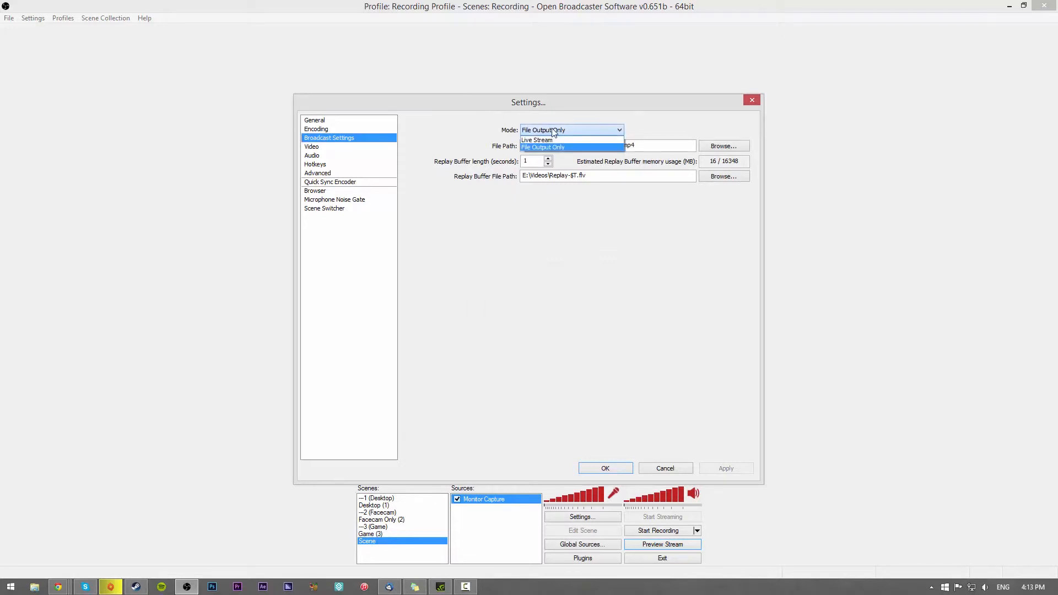
{"action": "left_click", "coordinate": [633, 127]}
{"action": "left_click", "coordinate": [603, 130]}
{"action": "left_click", "coordinate": [568, 140]}
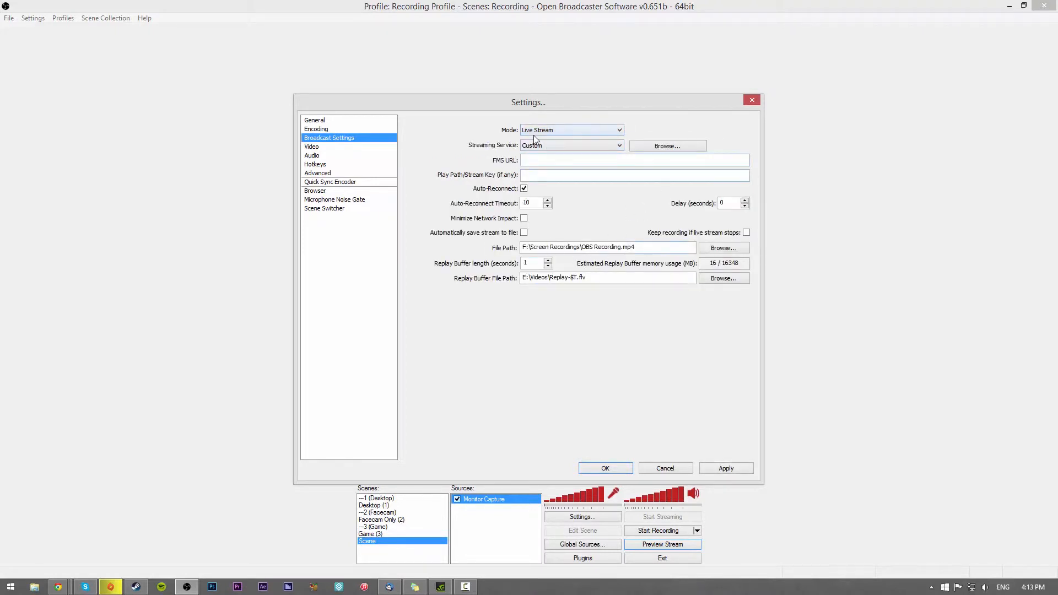
{"action": "left_click", "coordinate": [559, 129]}
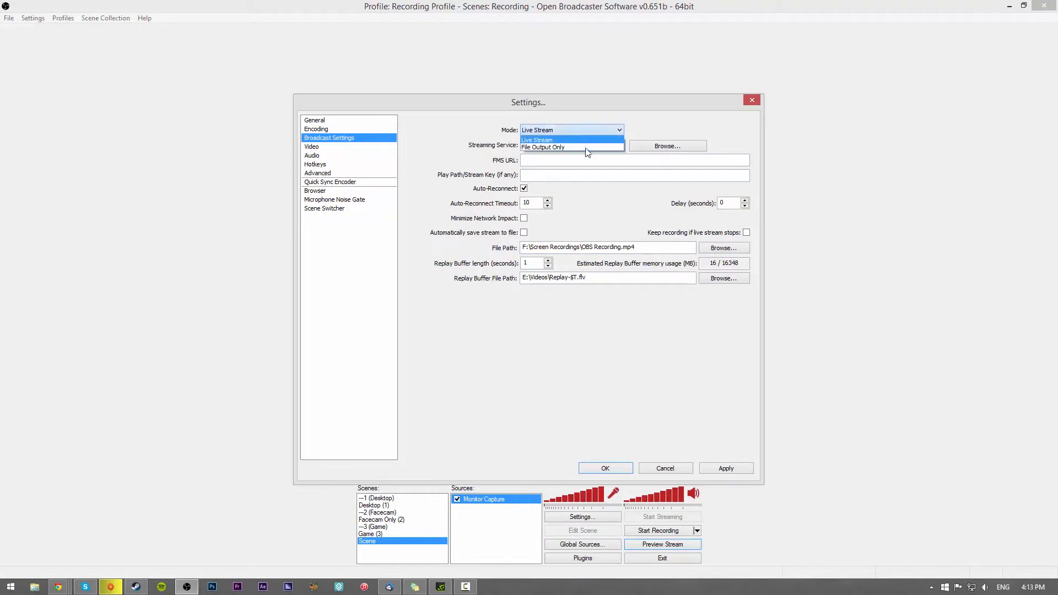
{"action": "left_click", "coordinate": [578, 147]}
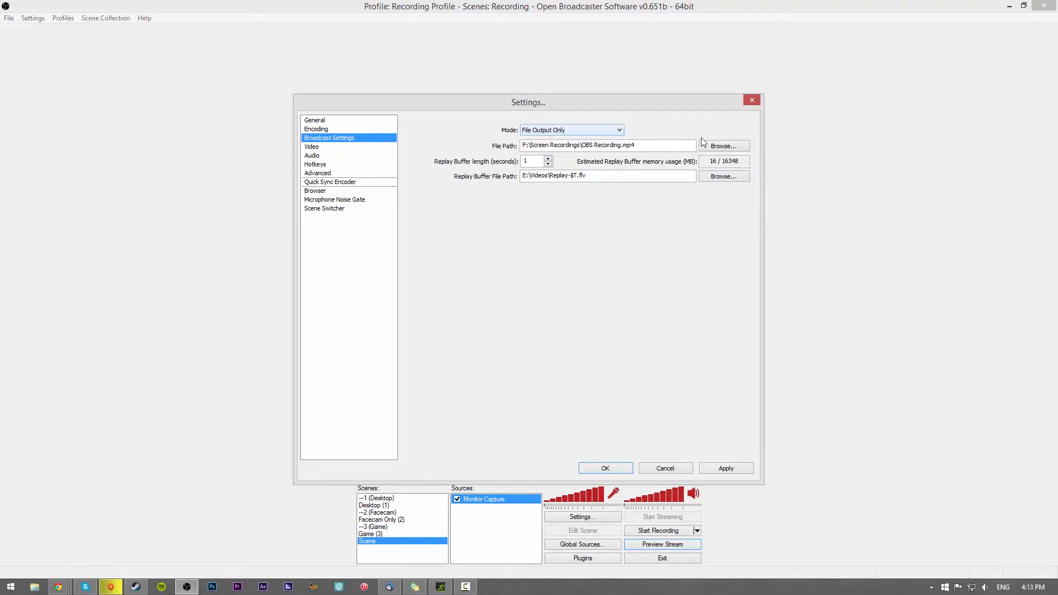
Step: Browse for the recording file path, try OBS Recording as the file name in the Screen Recordings folder, and clear the name again
{"action": "left_click", "coordinate": [725, 147]}
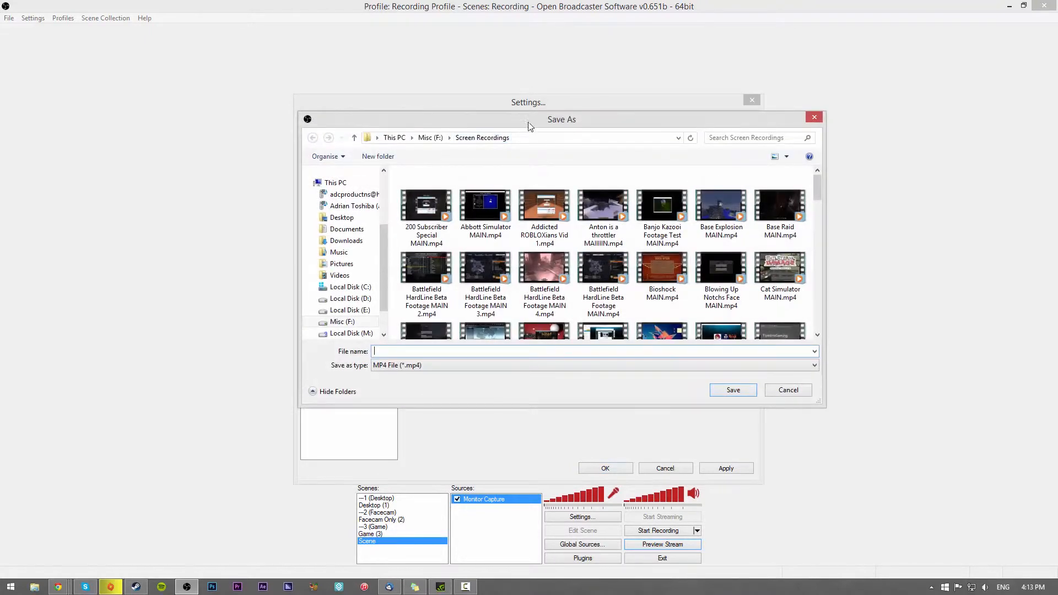
{"action": "left_click_drag", "start_coordinate": [529, 124], "coordinate": [558, 119]}
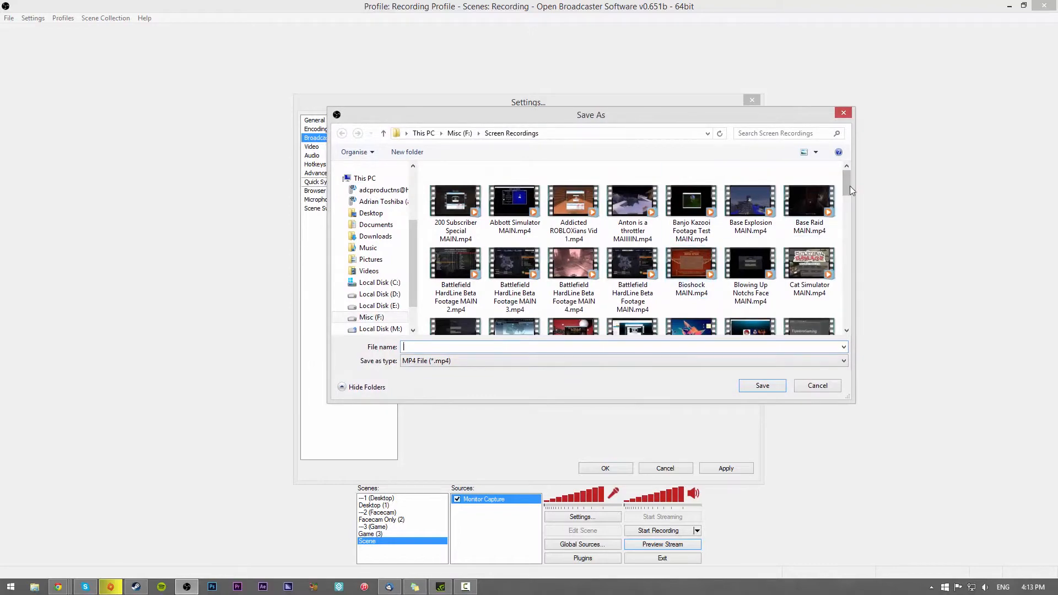
{"action": "left_click_drag", "start_coordinate": [846, 186], "coordinate": [793, 170]}
{"action": "type", "text": "OBS Recroording"}
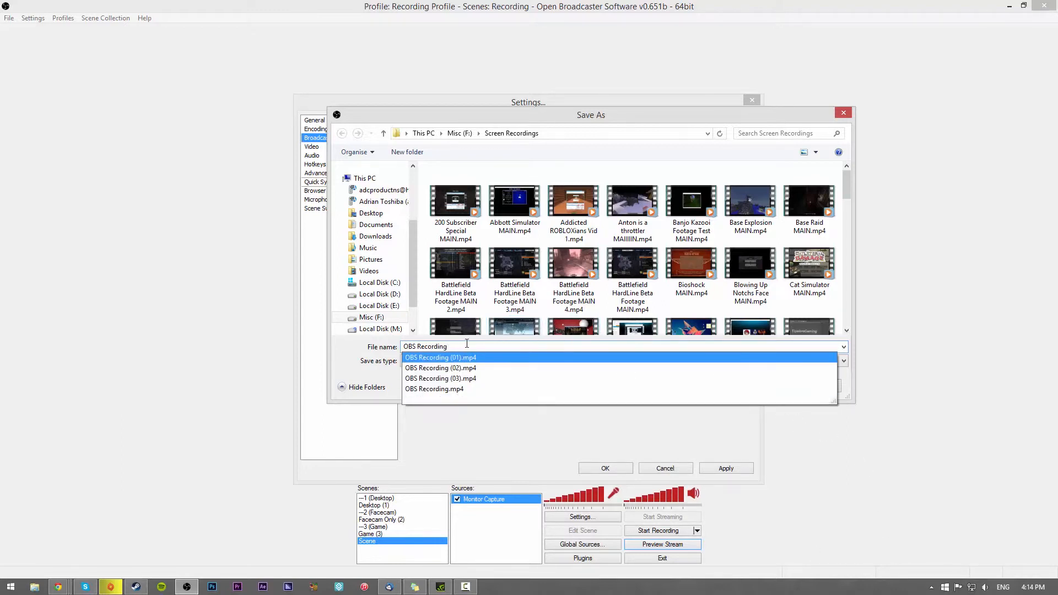
{"action": "left_click_drag", "start_coordinate": [466, 344], "coordinate": [380, 342]}
{"action": "key", "text": "BackSpace"}
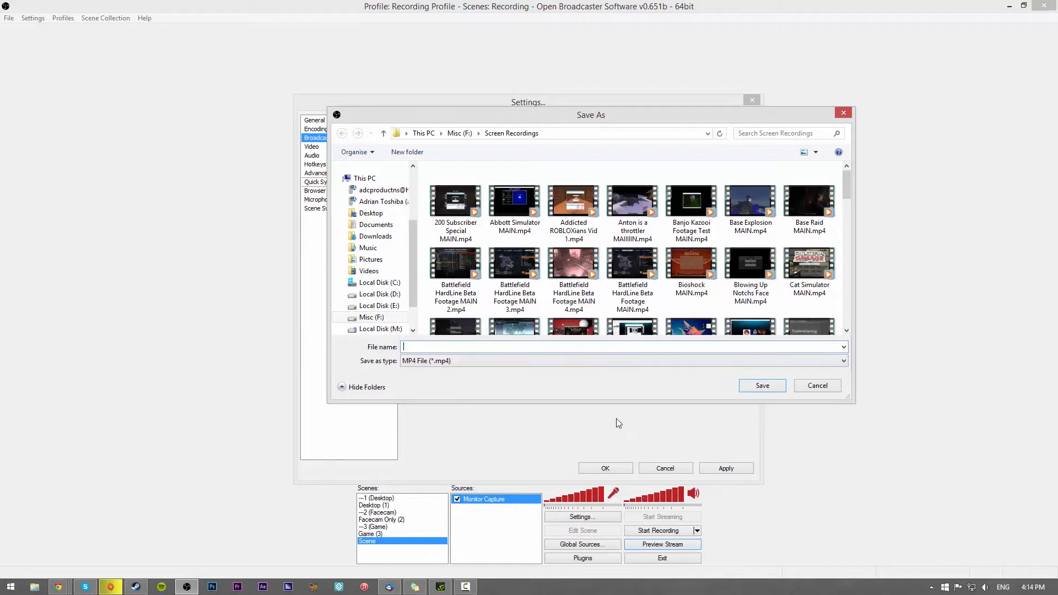
Step: Look through the Desktop, Documents, Downloads and Videos folders as possible save locations, and cancel the file selection
{"action": "left_click", "coordinate": [373, 215]}
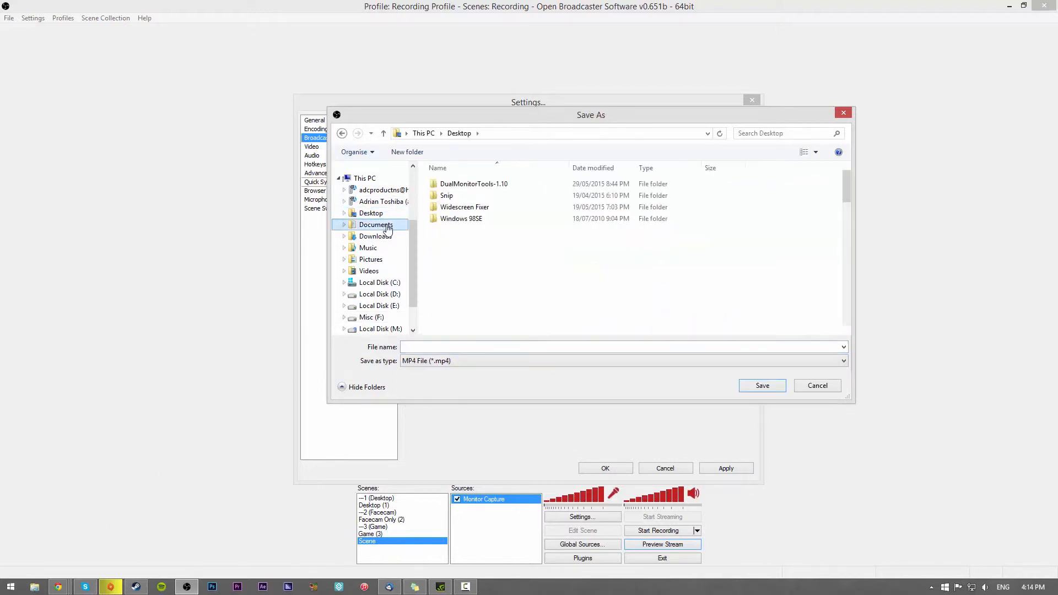
{"action": "left_click", "coordinate": [374, 225]}
{"action": "left_click", "coordinate": [377, 236]}
{"action": "left_click", "coordinate": [369, 270]}
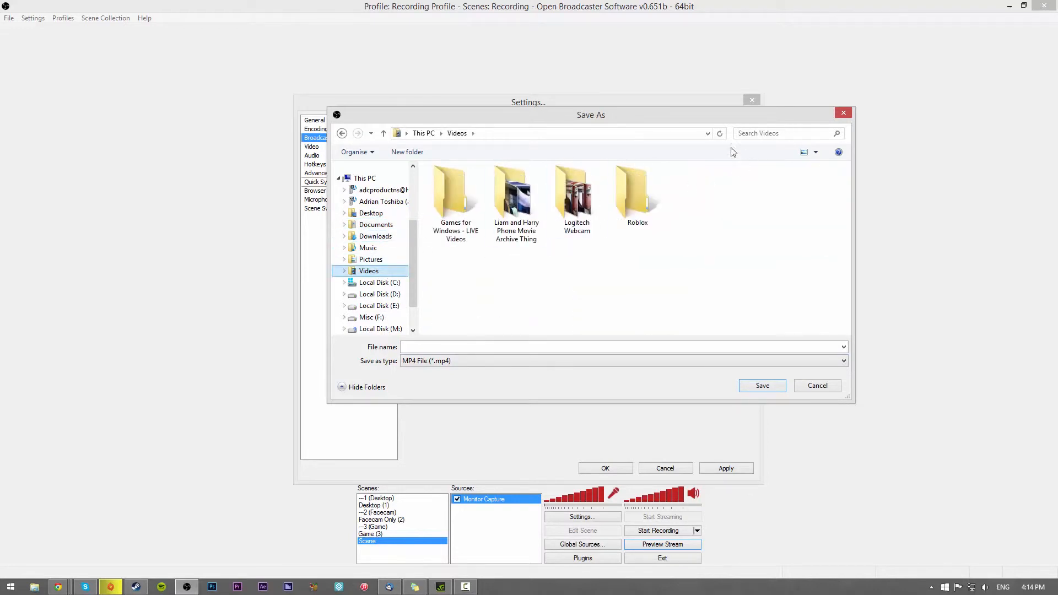
{"action": "left_click", "coordinate": [818, 386]}
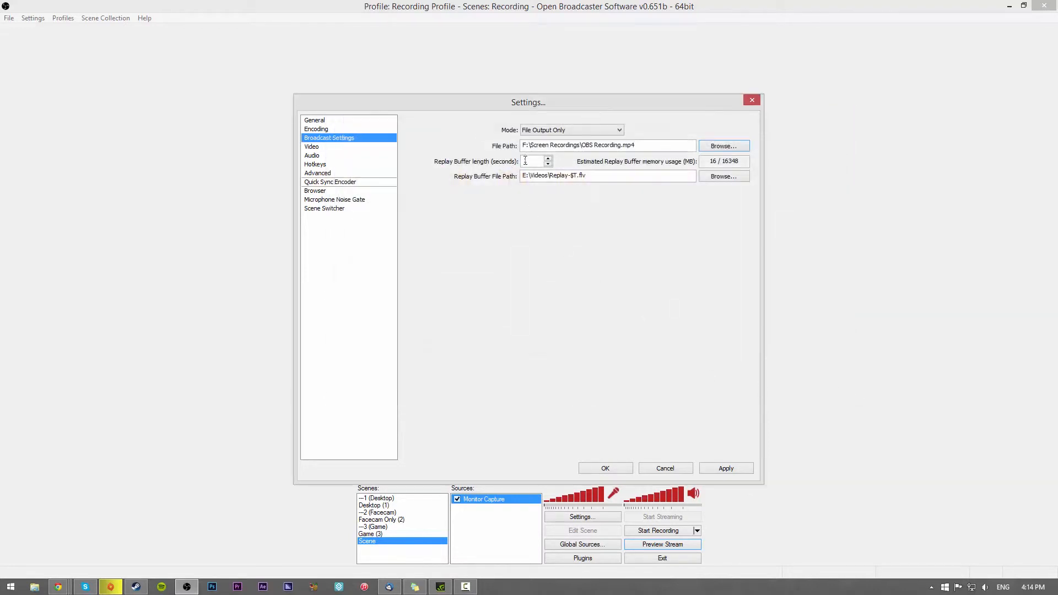
Step: Open the video settings without saving the broadcast changes, and select NVIDIA GeForce GTX 760 as the video adapter
{"action": "left_click", "coordinate": [335, 147]}
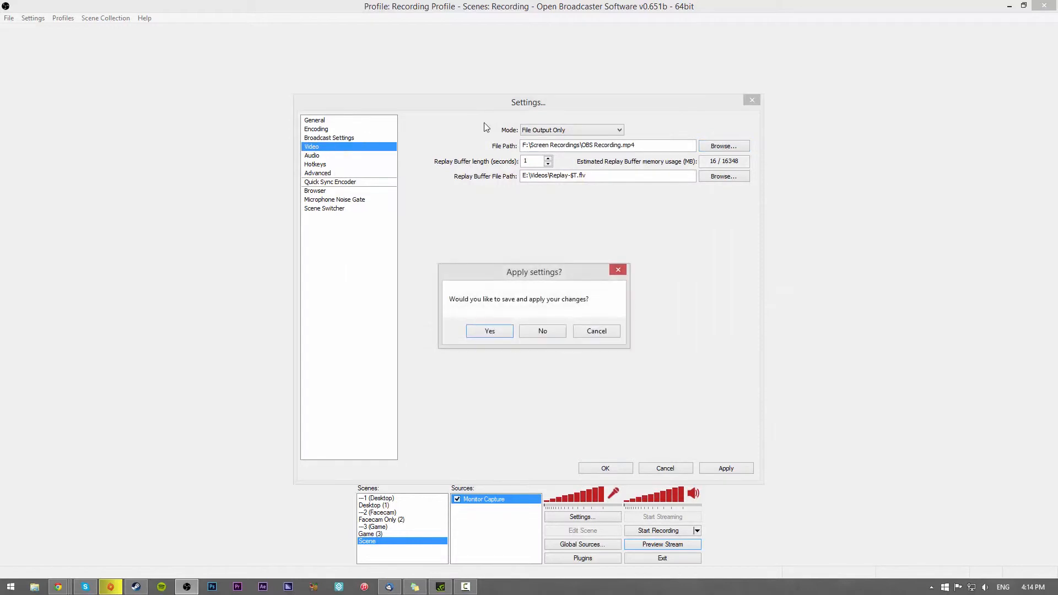
{"action": "left_click", "coordinate": [546, 331]}
{"action": "left_click", "coordinate": [551, 132]}
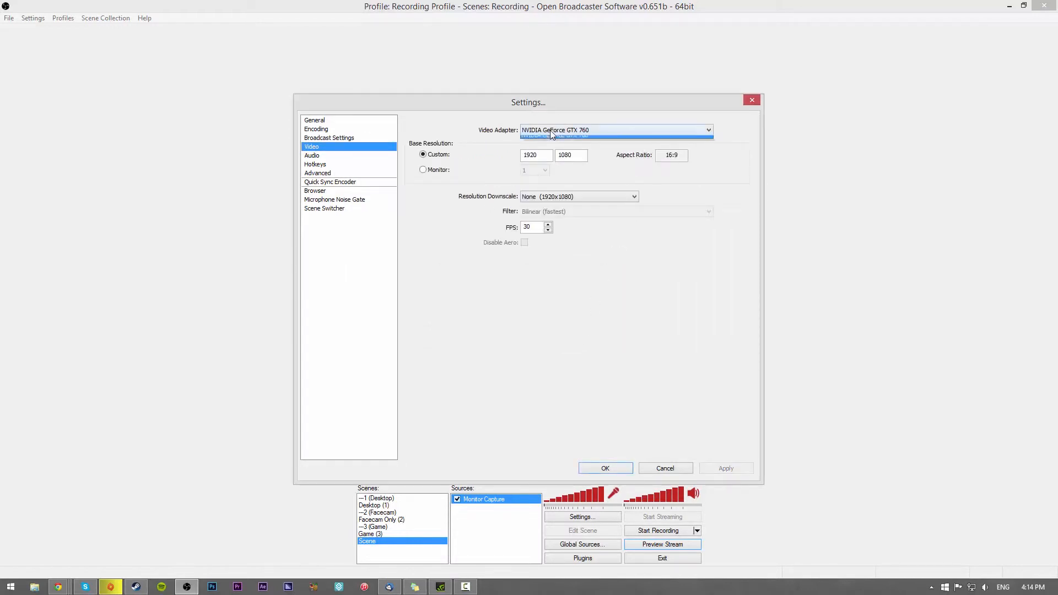
{"action": "left_click", "coordinate": [604, 111]}
{"action": "left_click", "coordinate": [636, 127]}
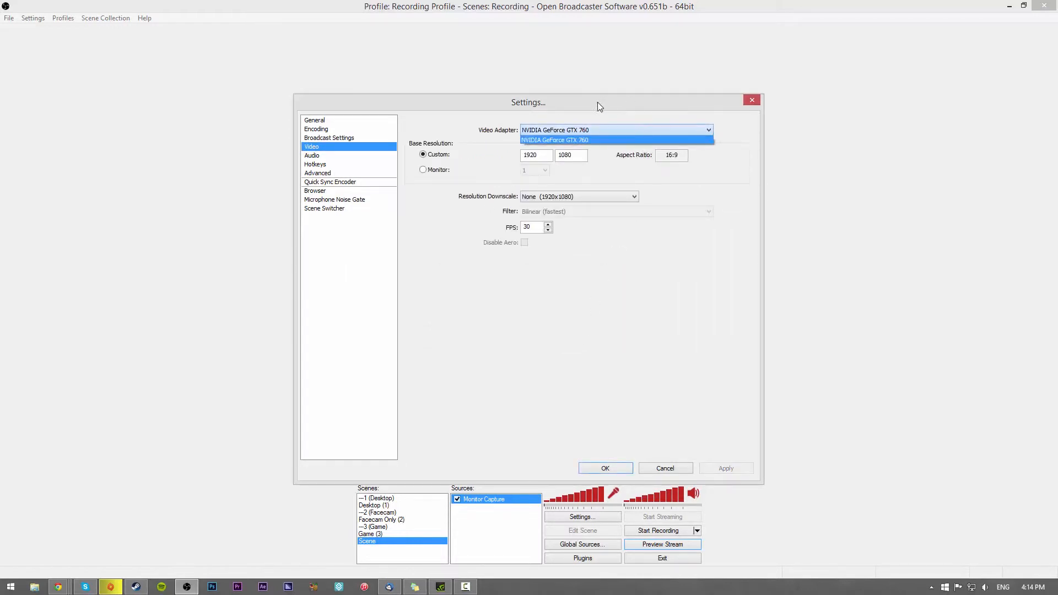
{"action": "left_click", "coordinate": [564, 141]}
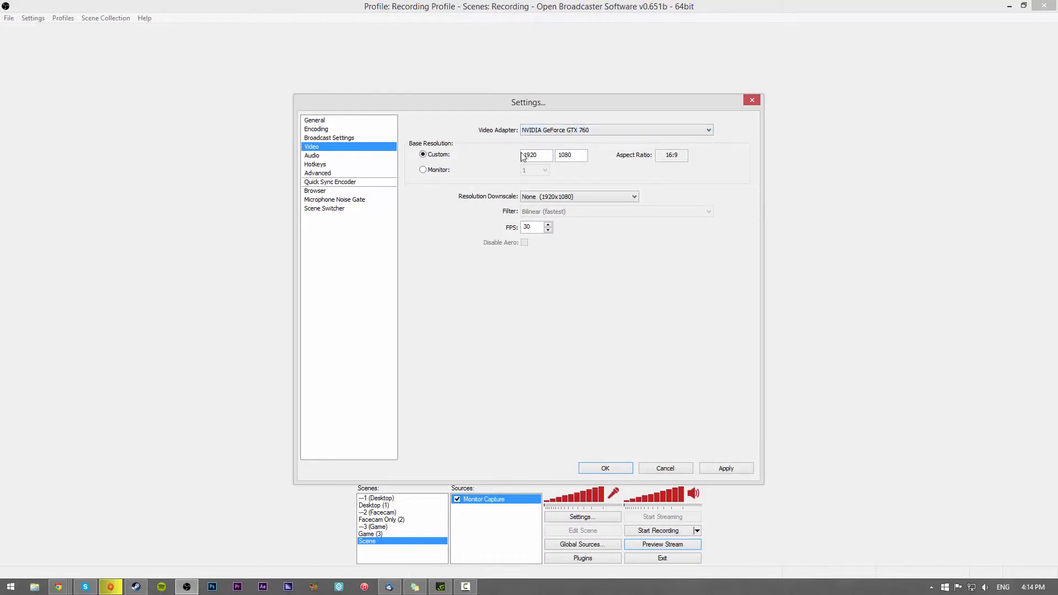
Step: Switch the base resolution to Monitor and back to Custom, keeping 1920 x 1080
{"action": "left_click", "coordinate": [432, 170]}
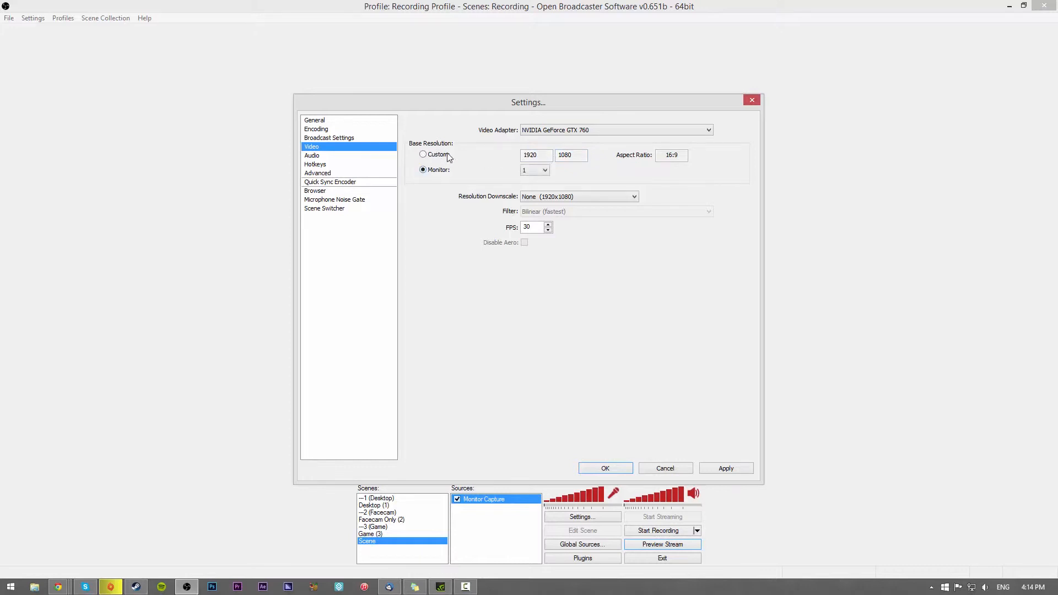
{"action": "left_click", "coordinate": [435, 155]}
{"action": "left_click_drag", "start_coordinate": [540, 155], "coordinate": [444, 157]}
{"action": "left_click", "coordinate": [529, 154]}
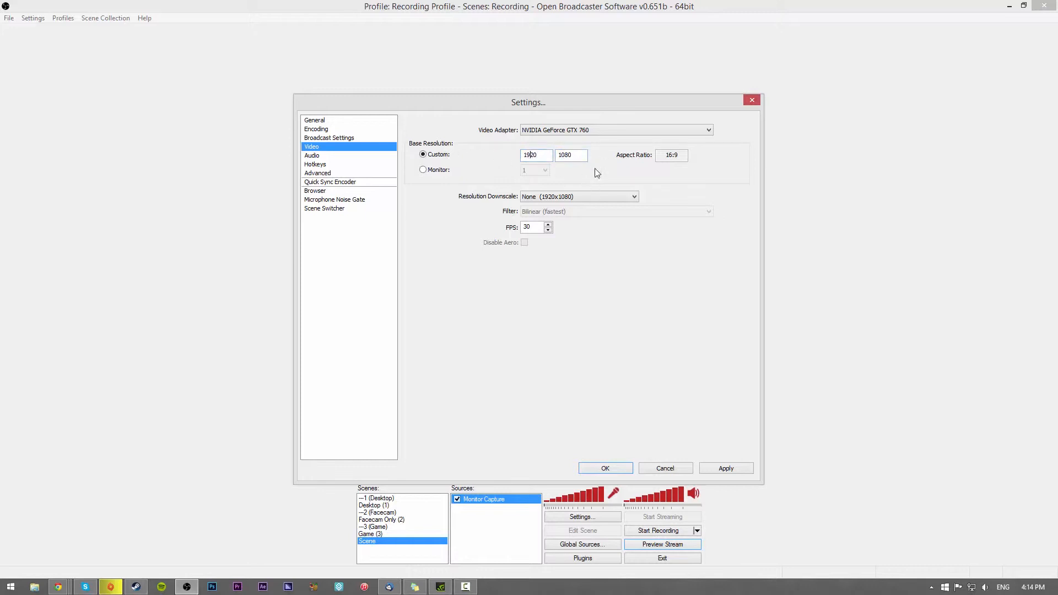
Step: Review the resolution downscale choices and set the downscale to 1.50 (1280x720)
{"action": "left_click", "coordinate": [588, 199]}
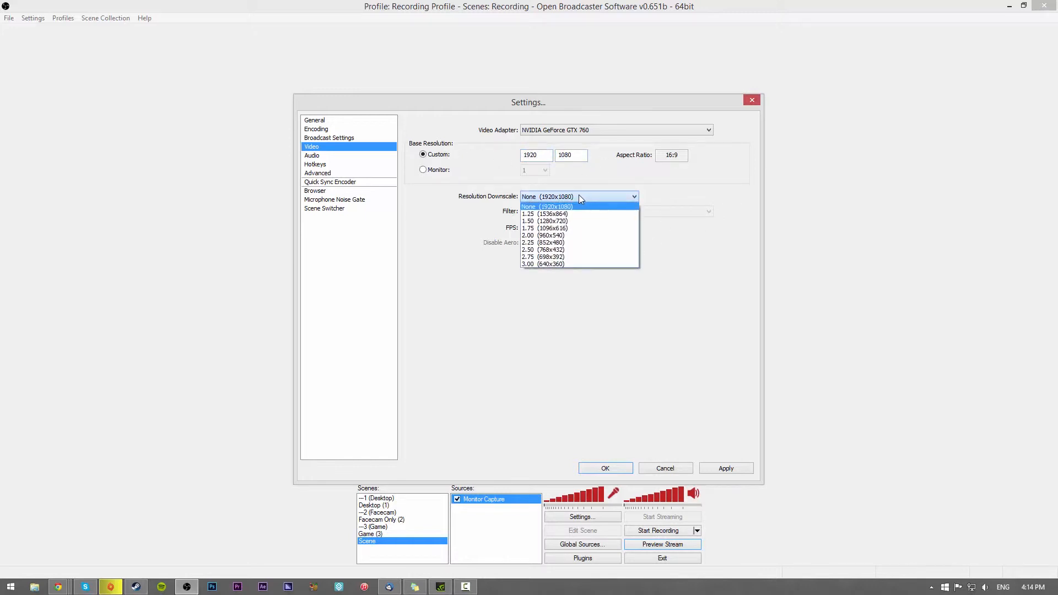
{"action": "left_click", "coordinate": [418, 270]}
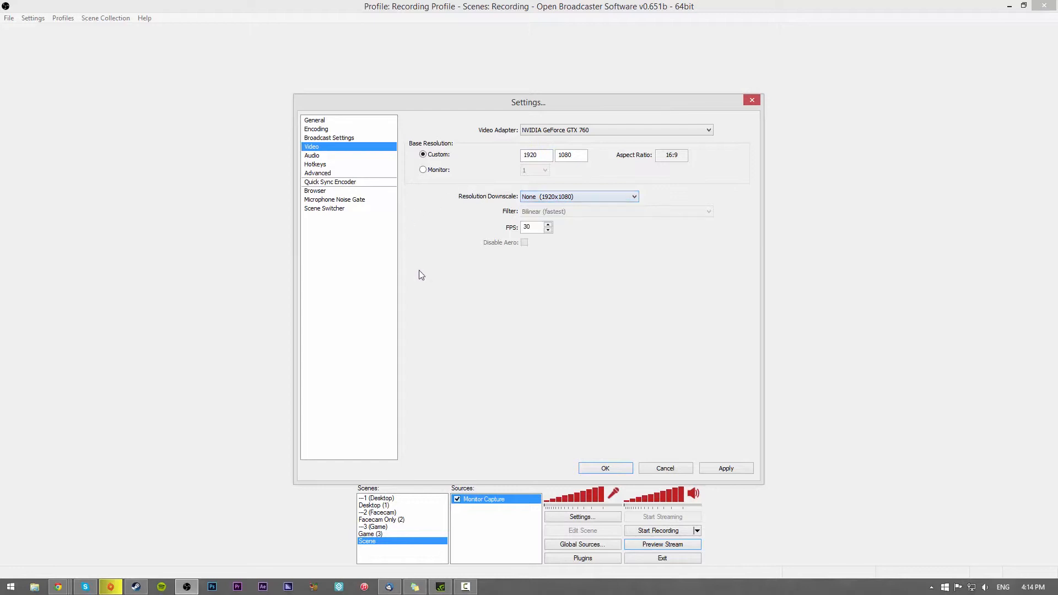
{"action": "left_click", "coordinate": [585, 198]}
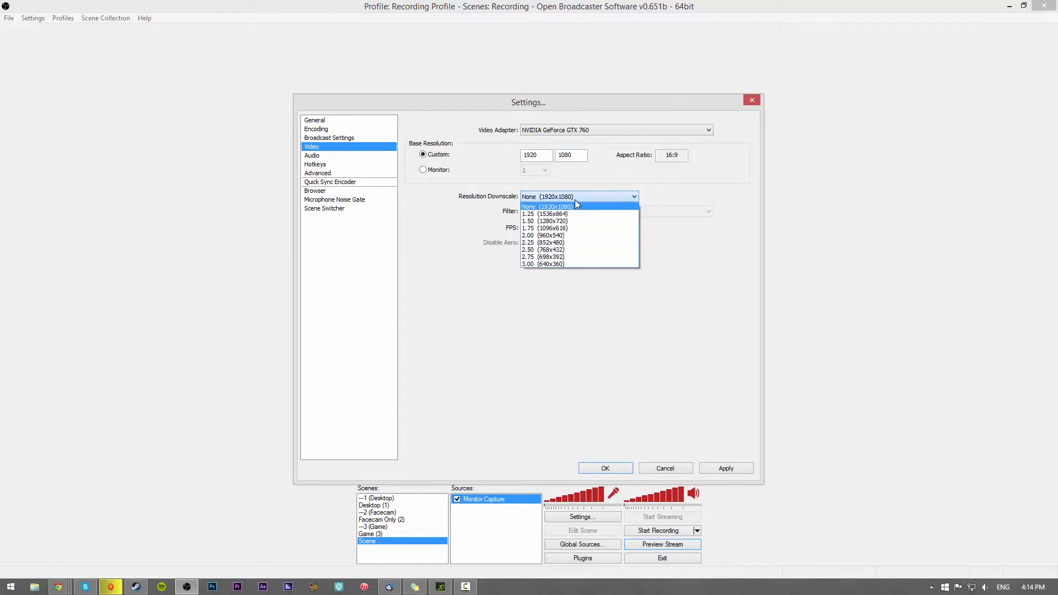
{"action": "left_click", "coordinate": [557, 223]}
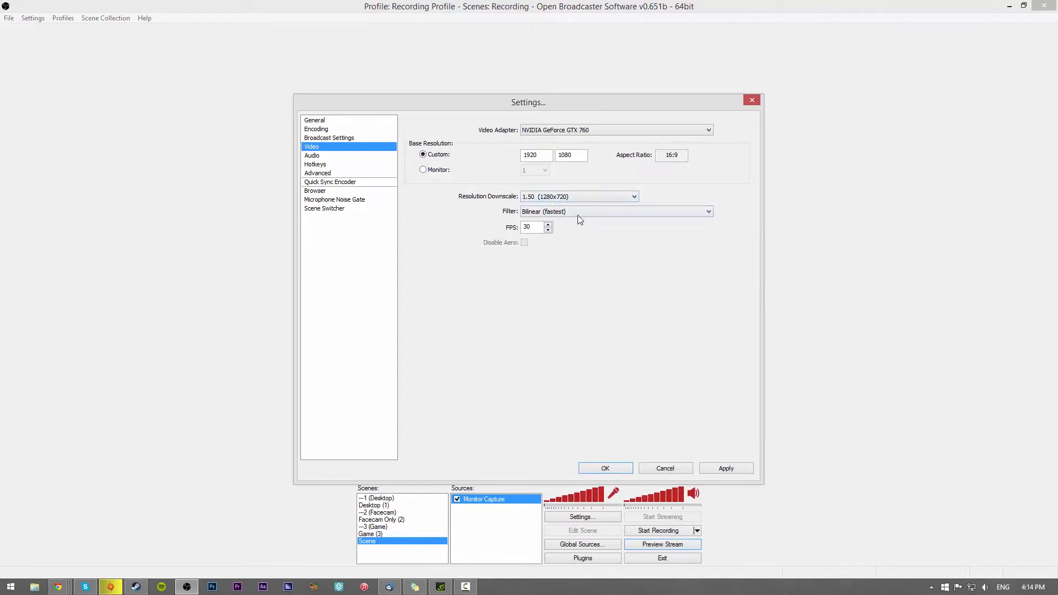
Step: Examine the downscale filter choices, keeping Bilinear (fastest)
{"action": "left_click", "coordinate": [612, 212]}
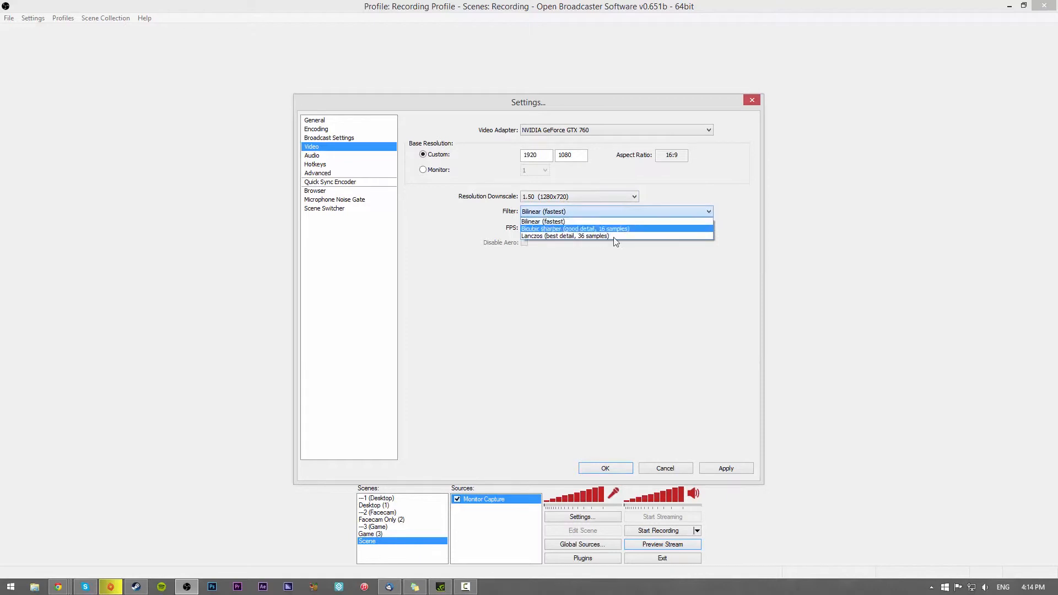
{"action": "left_click", "coordinate": [611, 280]}
{"action": "left_click", "coordinate": [600, 213]}
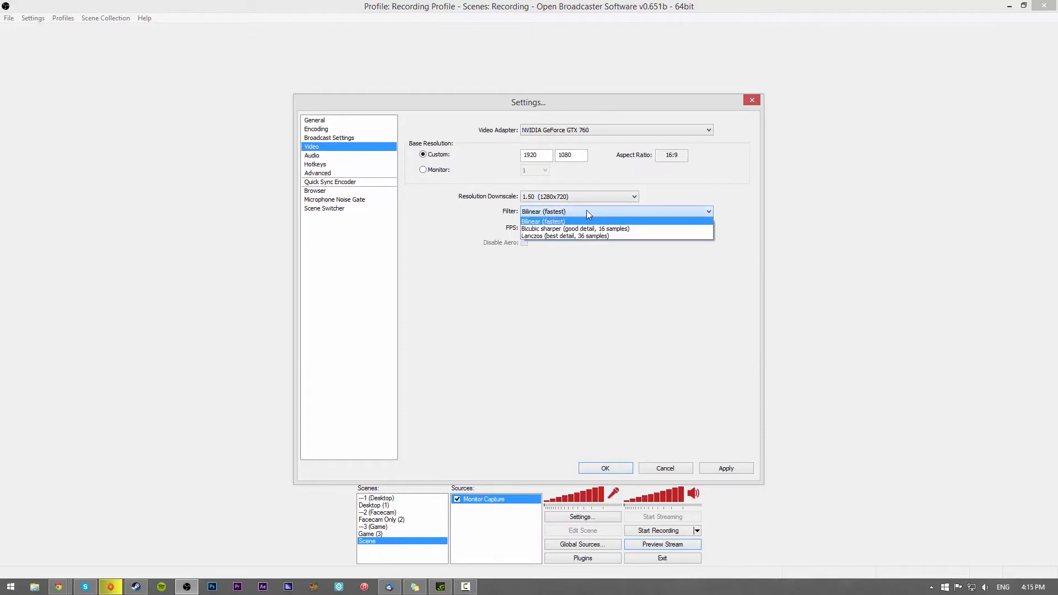
{"action": "left_click", "coordinate": [549, 211]}
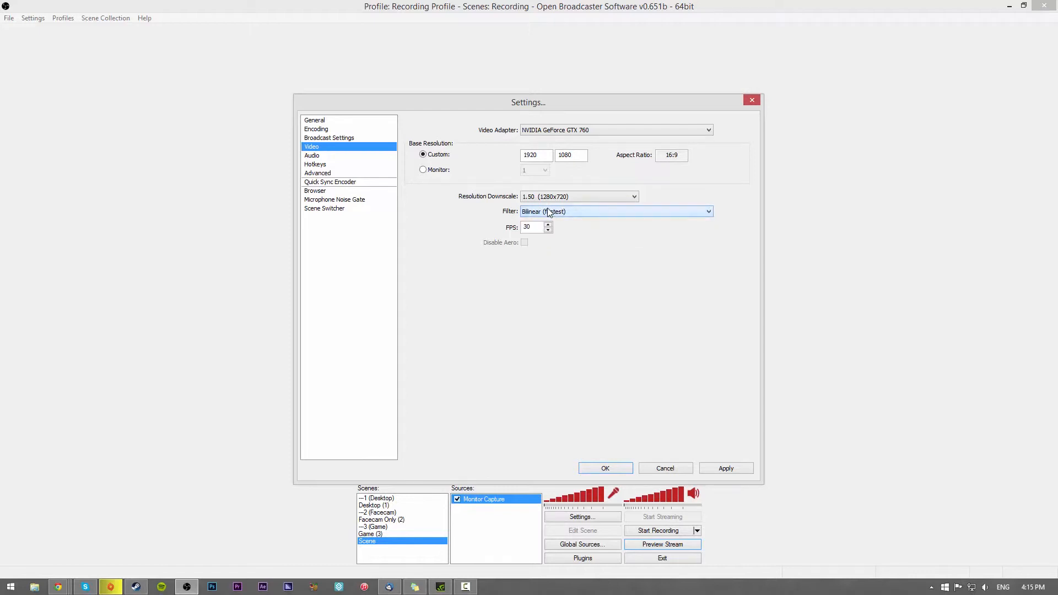
{"action": "left_click", "coordinate": [577, 210]}
{"action": "left_click", "coordinate": [582, 210]}
{"action": "left_click", "coordinate": [465, 586]}
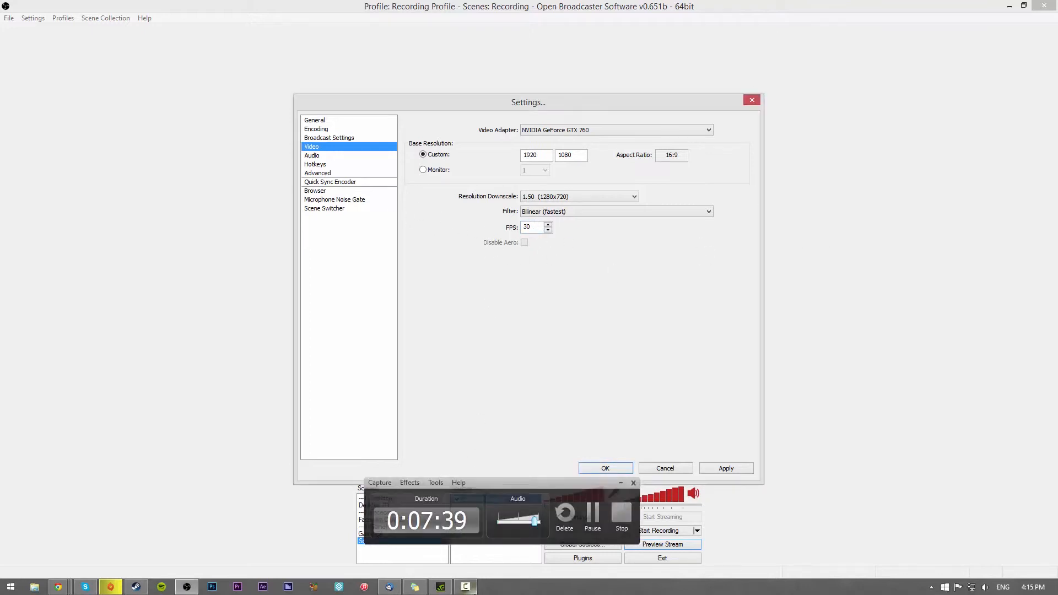
Step: Open the audio settings and review the desktop audio device choices, selecting Speakers (2- High Definition Audio Device)
{"action": "left_click", "coordinate": [460, 111]}
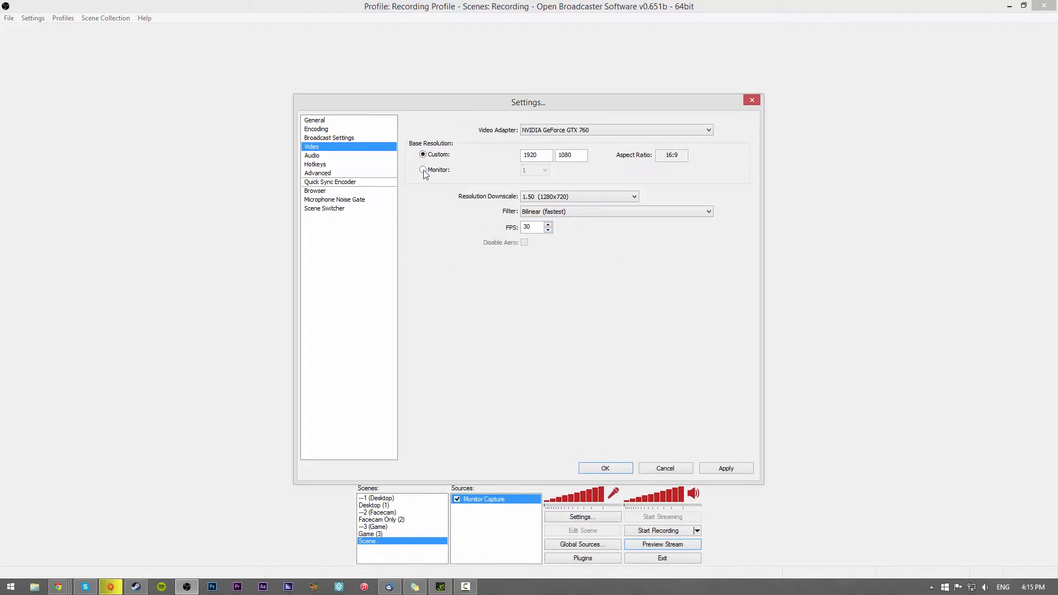
{"action": "left_click", "coordinate": [342, 155]}
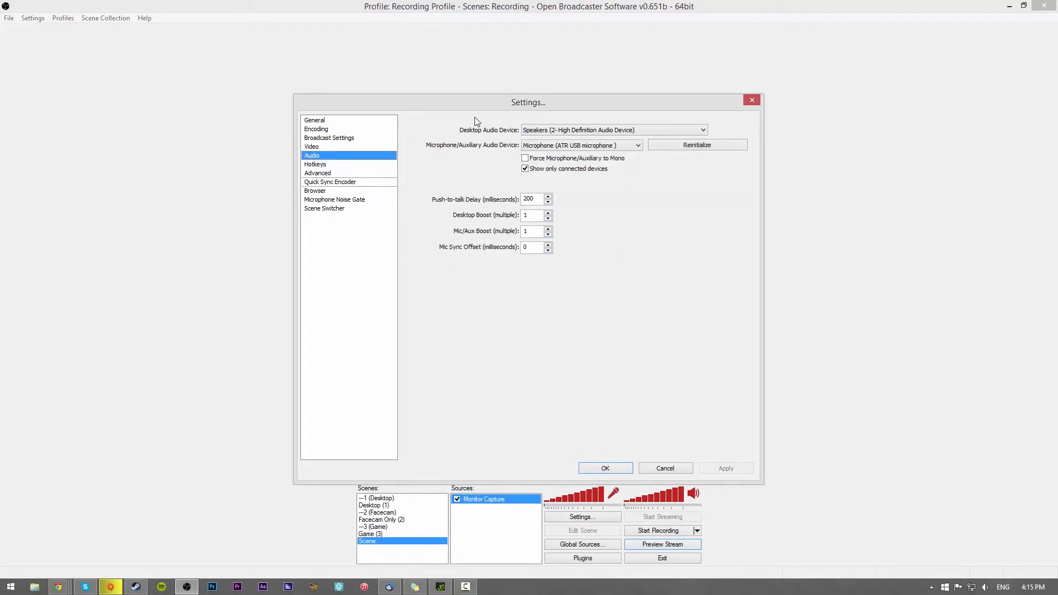
{"action": "left_click", "coordinate": [565, 130]}
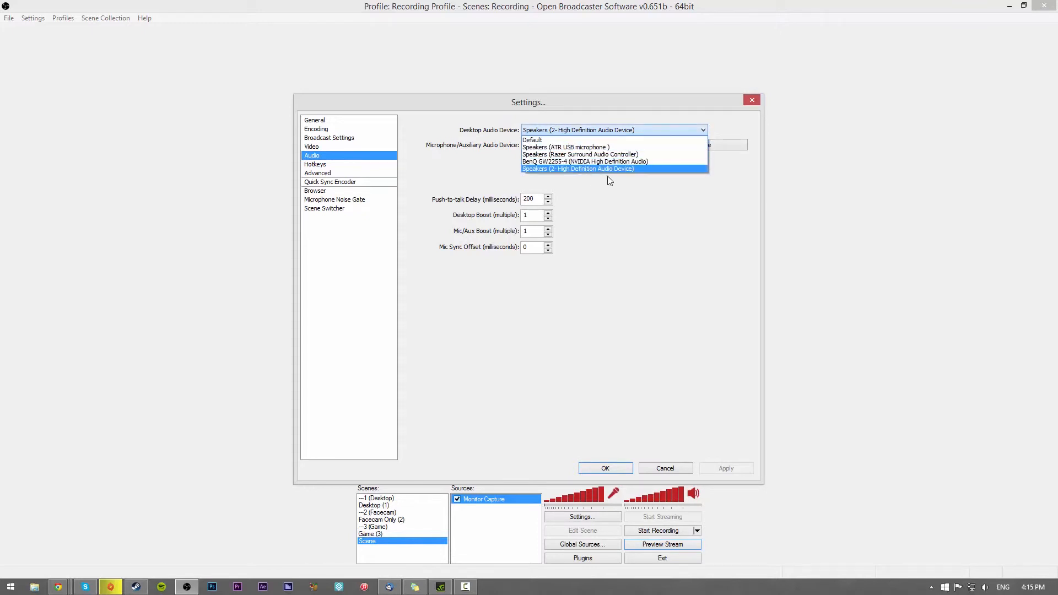
{"action": "left_click", "coordinate": [659, 246]}
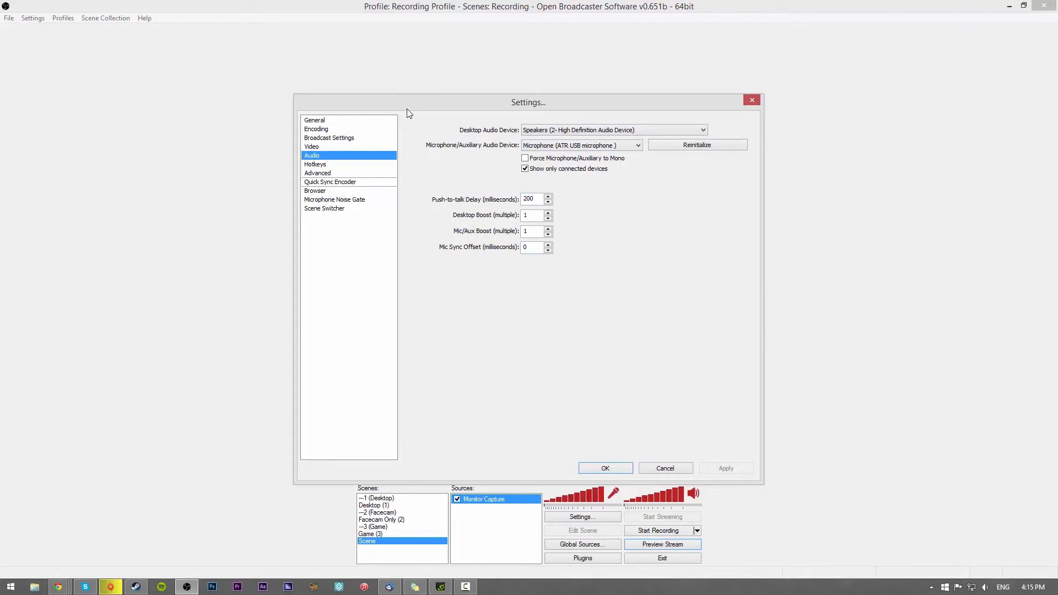
{"action": "left_click", "coordinate": [560, 129]}
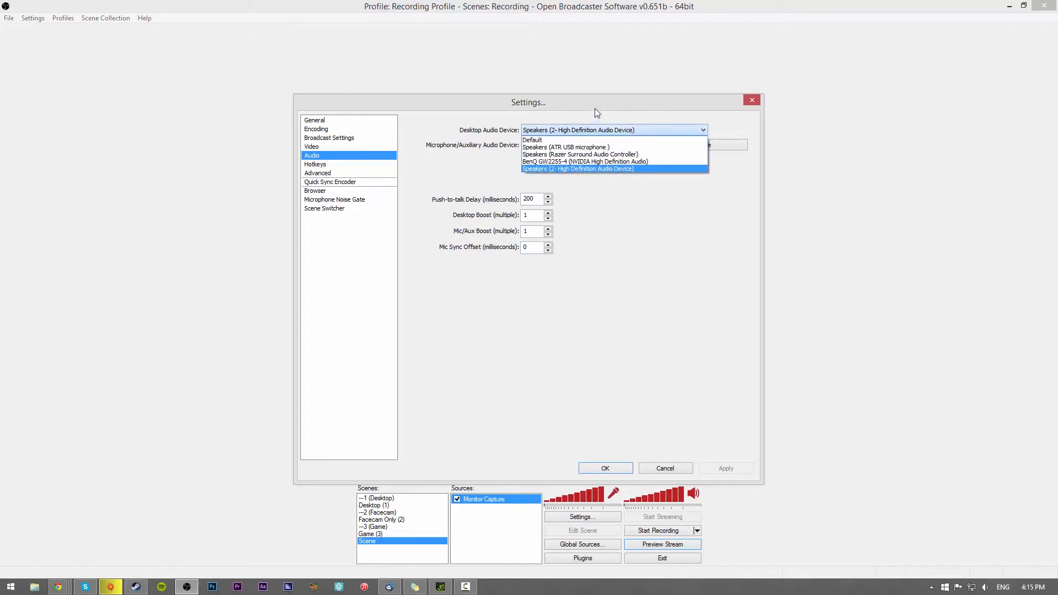
{"action": "left_click", "coordinate": [654, 229]}
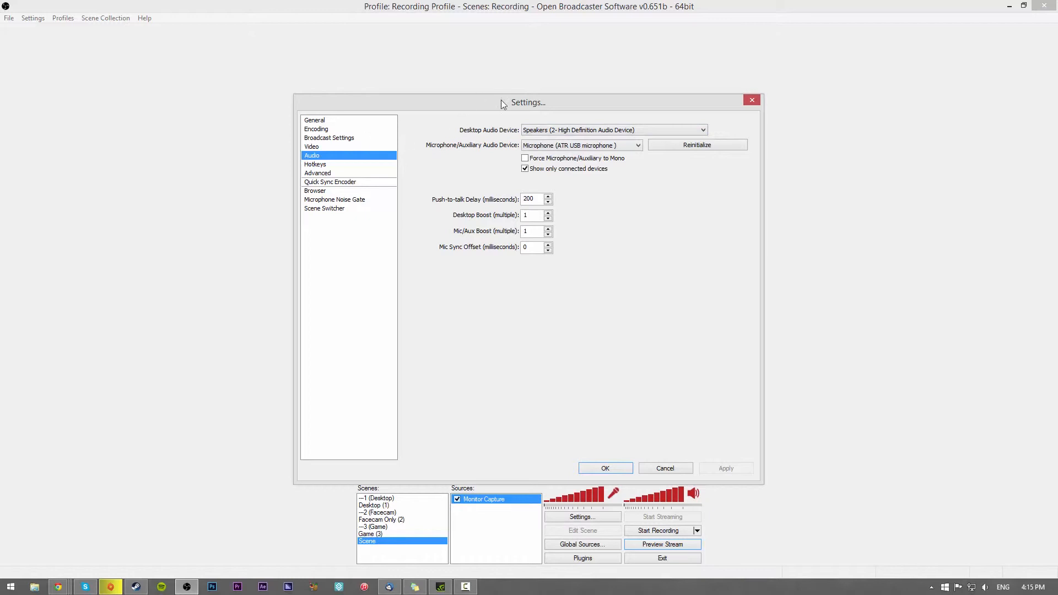
{"action": "left_click", "coordinate": [566, 132]}
{"action": "left_click", "coordinate": [575, 111]}
{"action": "left_click", "coordinate": [591, 131]}
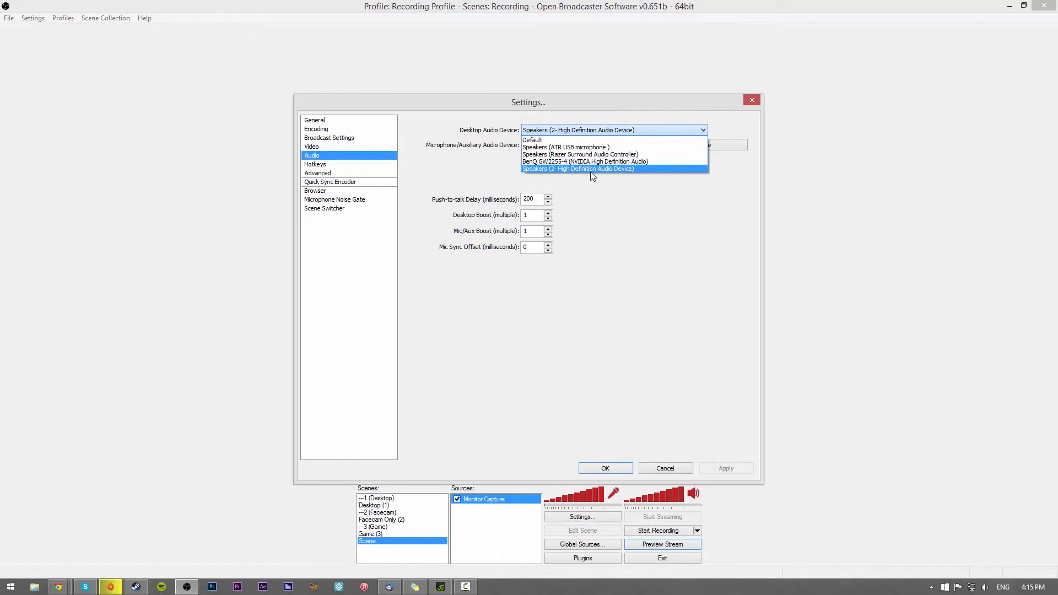
{"action": "left_click", "coordinate": [594, 171]}
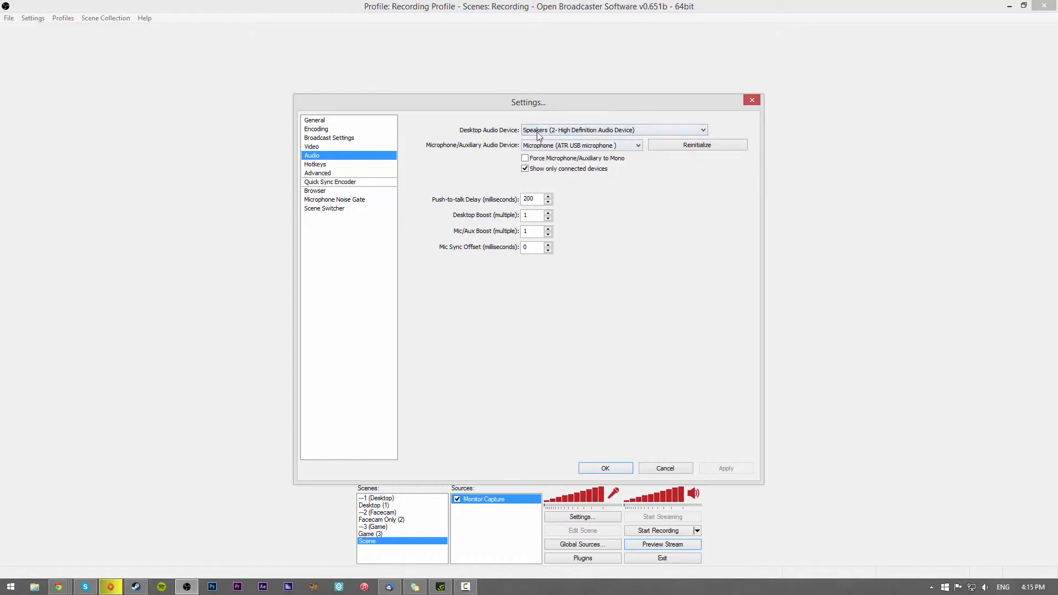
Step: Examine the microphone/auxiliary audio device choices without picking another one, and open the hotkey settings
{"action": "left_click", "coordinate": [590, 146]}
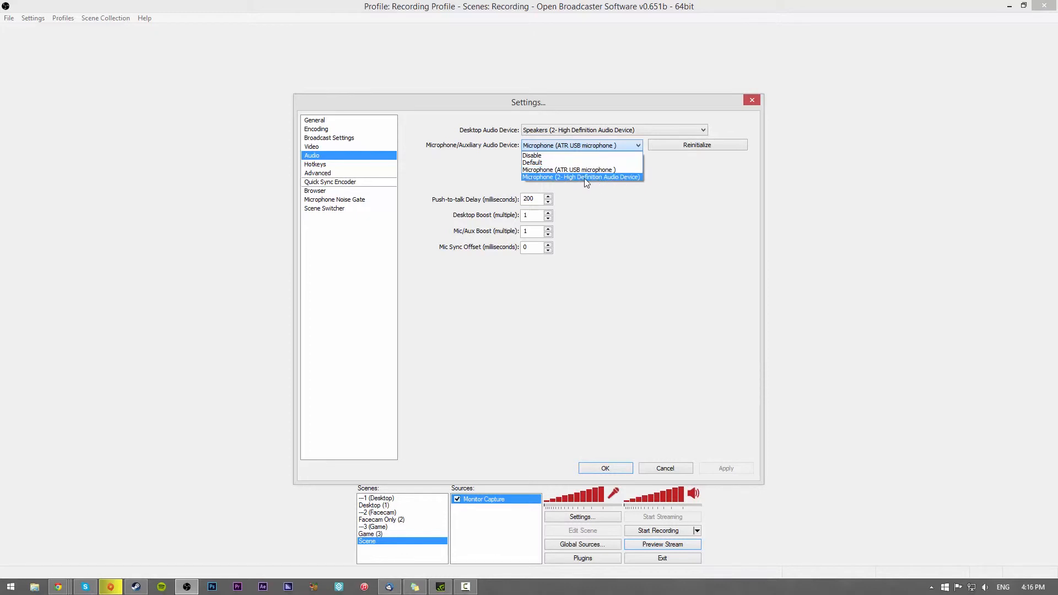
{"action": "left_click", "coordinate": [709, 201]}
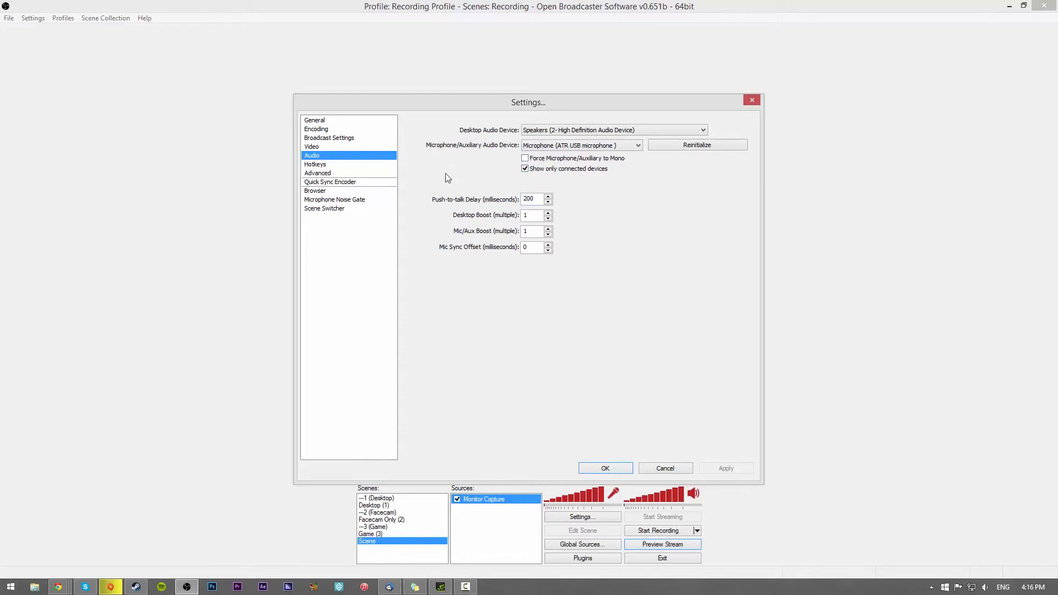
{"action": "left_click", "coordinate": [331, 165]}
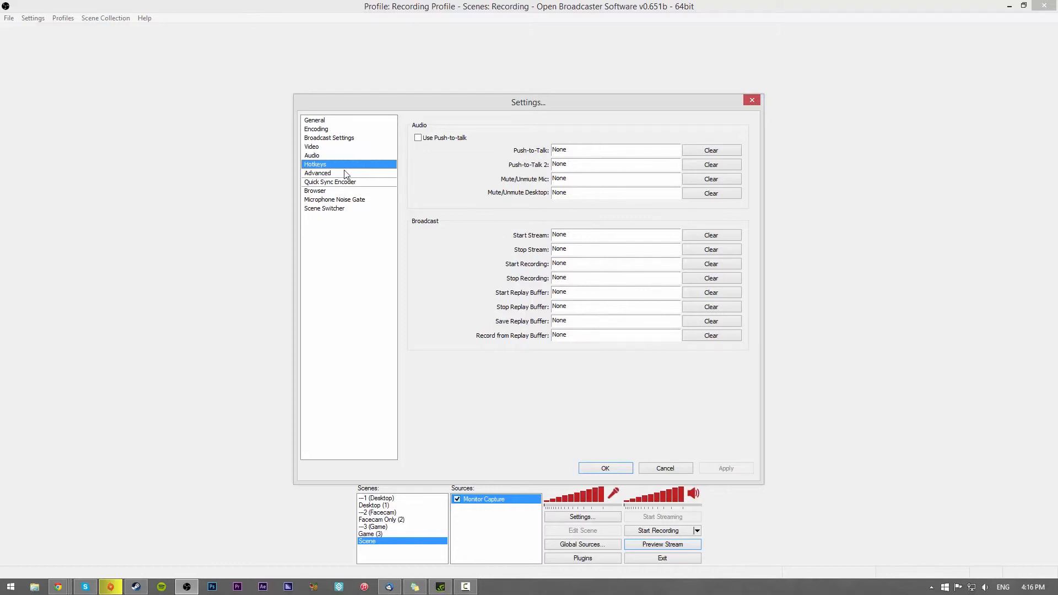
Step: Open the advanced settings and review the process priority class choices, selecting Normal
{"action": "left_click", "coordinate": [319, 173]}
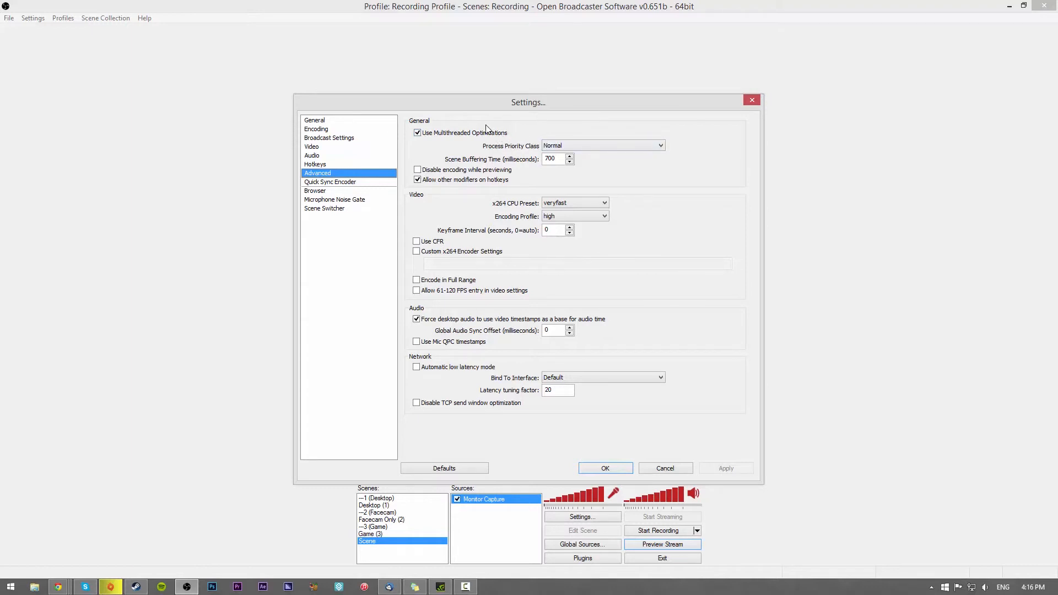
{"action": "mouse_move", "coordinate": [501, 98]}
{"action": "left_mouse_down"}
{"action": "mouse_move", "coordinate": [513, 96]}
{"action": "mouse_move", "coordinate": [506, 87]}
{"action": "left_mouse_up"}
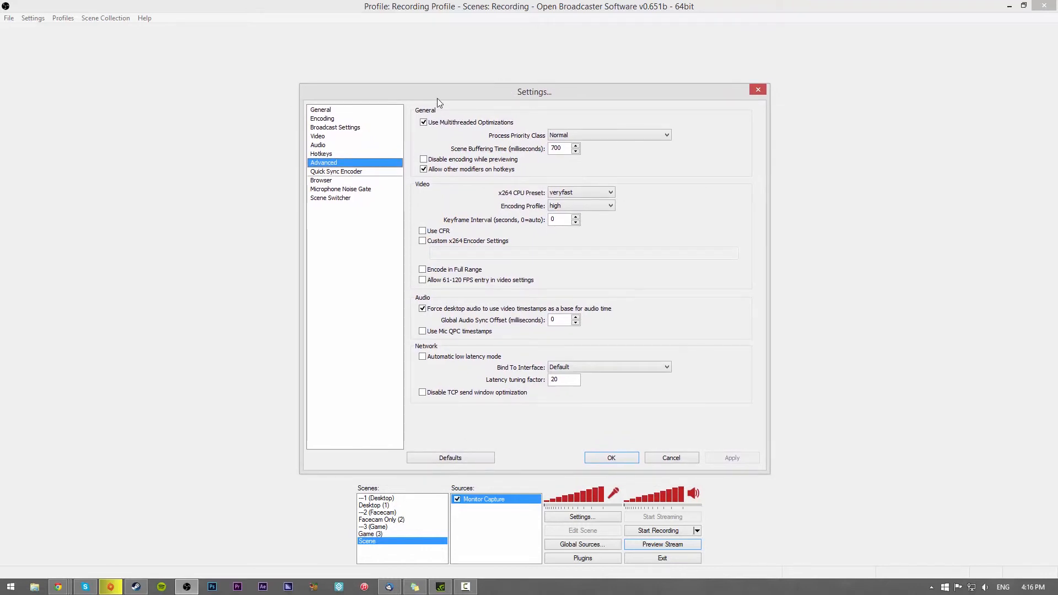
{"action": "mouse_move", "coordinate": [490, 90]}
{"action": "left_mouse_down"}
{"action": "mouse_move", "coordinate": [500, 83]}
{"action": "mouse_move", "coordinate": [490, 74]}
{"action": "mouse_move", "coordinate": [487, 88]}
{"action": "left_mouse_up"}
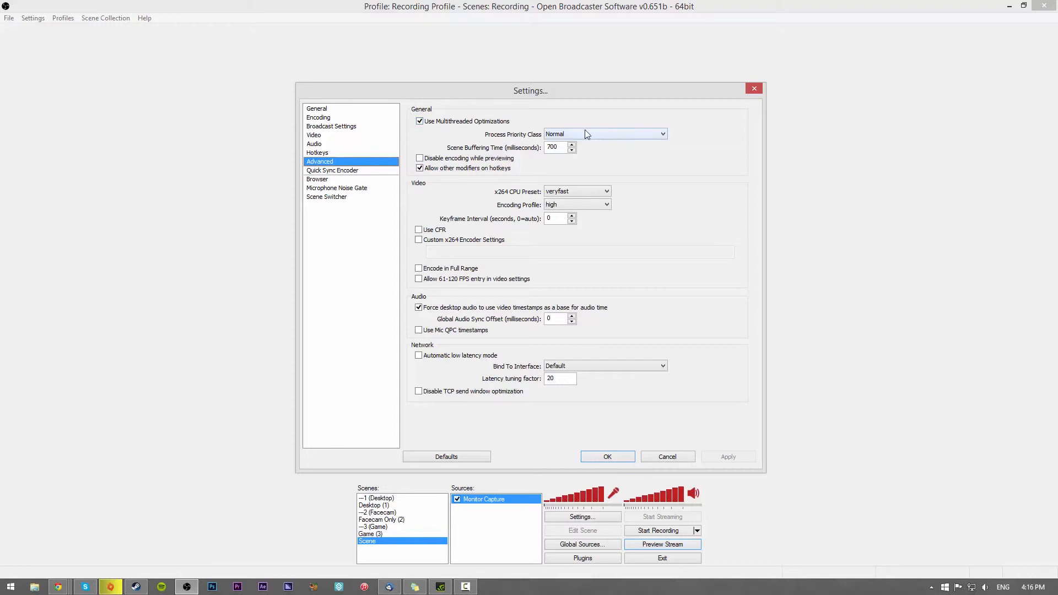
{"action": "left_click", "coordinate": [631, 132]}
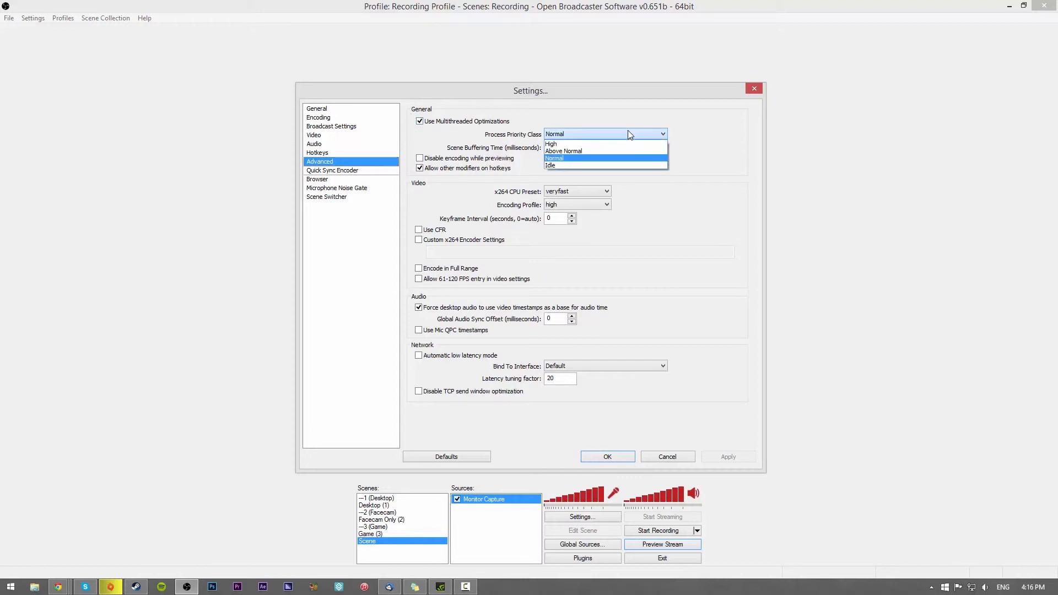
{"action": "left_click", "coordinate": [610, 158]}
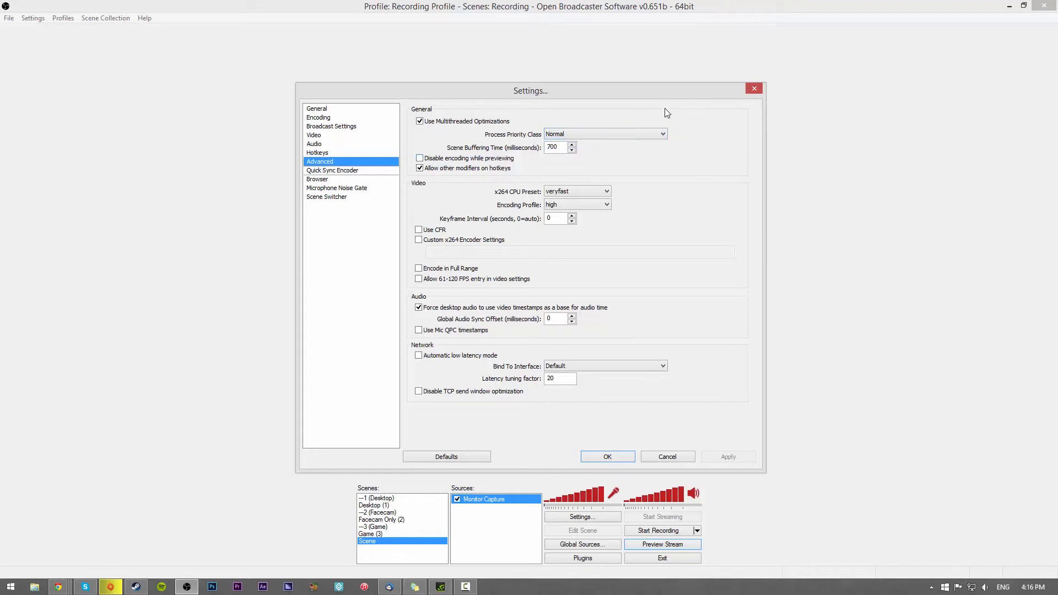
{"action": "left_click", "coordinate": [640, 131]}
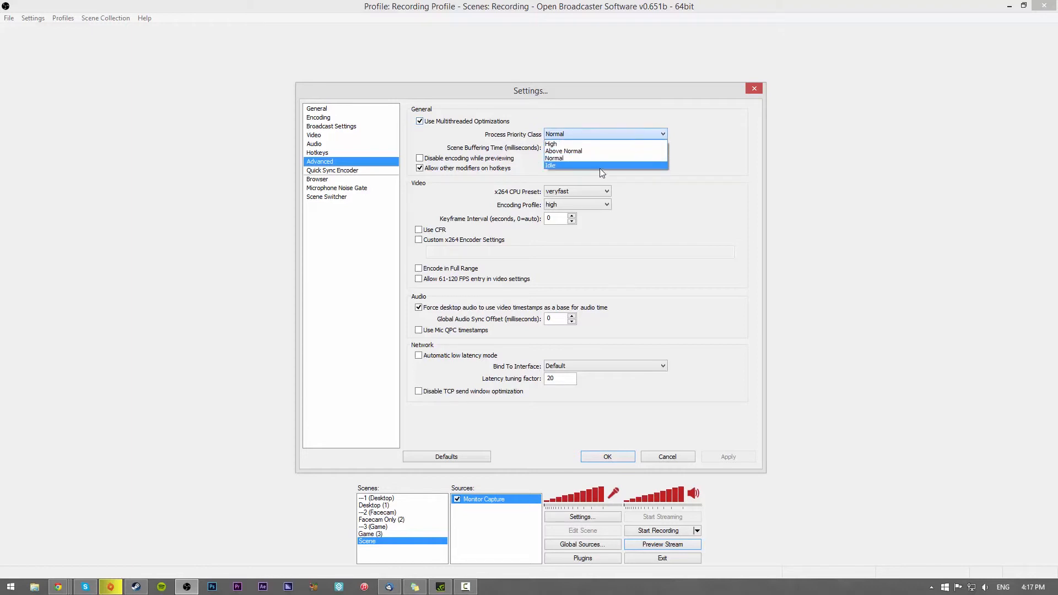
{"action": "left_click", "coordinate": [726, 166]}
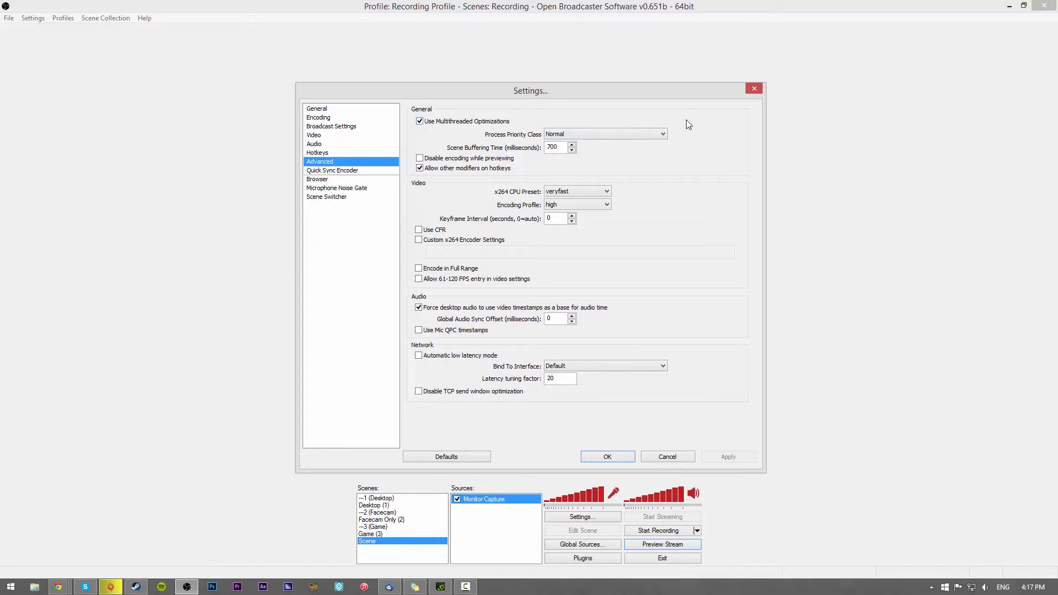
{"action": "left_click", "coordinate": [592, 132]}
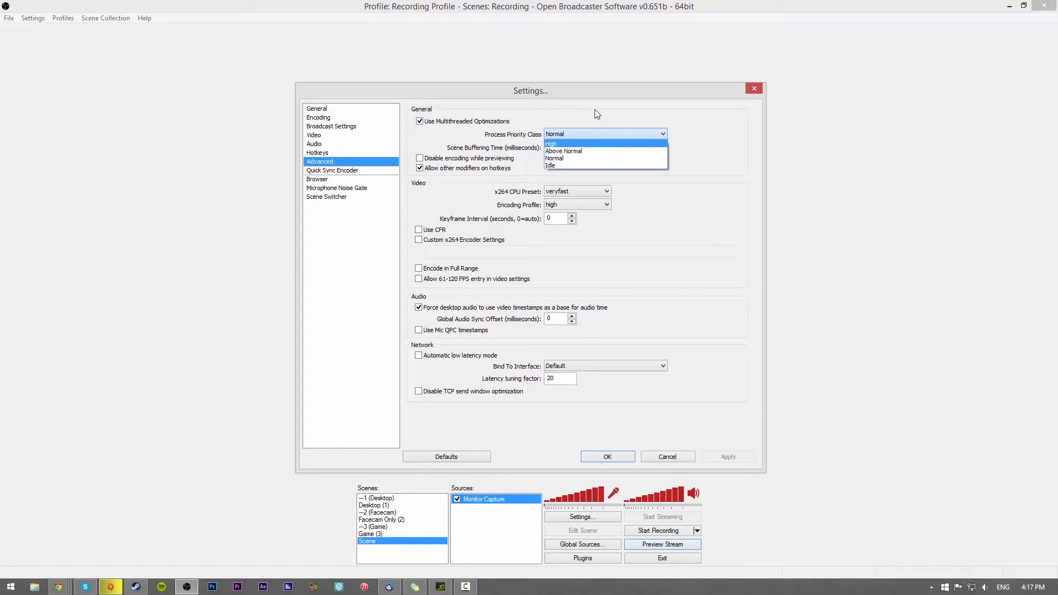
{"action": "left_click", "coordinate": [694, 120]}
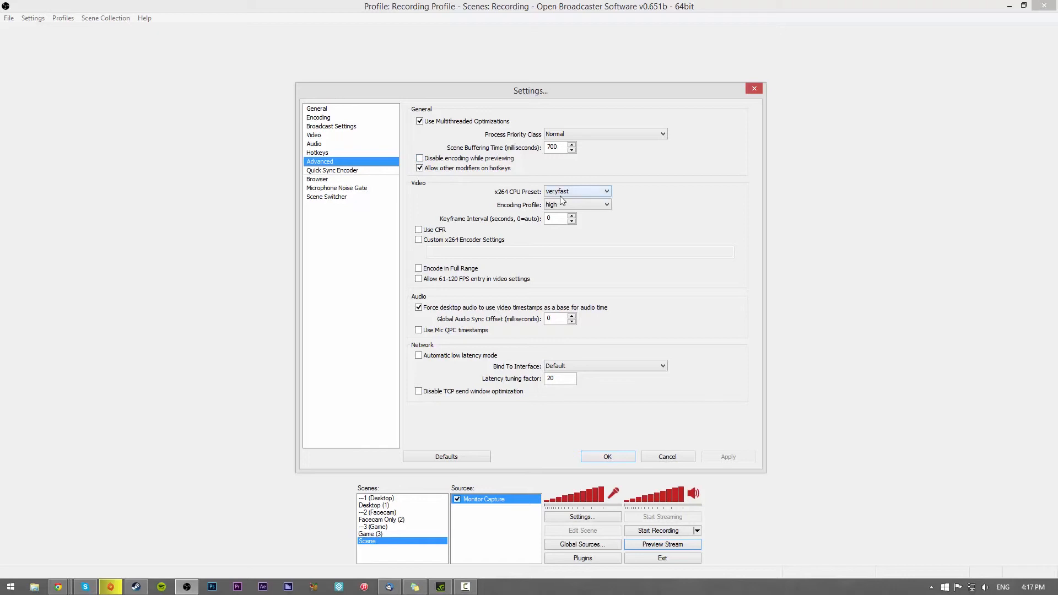
Step: Examine the x264 CPU preset and encoding profile choices in the advanced video settings without picking new values
{"action": "left_click", "coordinate": [601, 192]}
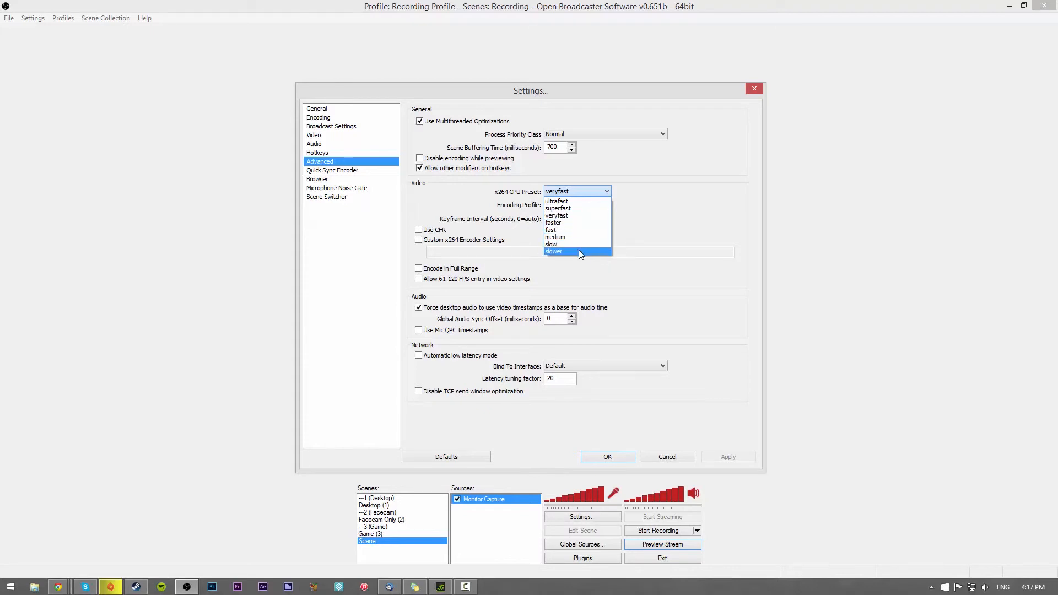
{"action": "left_click", "coordinate": [657, 204]}
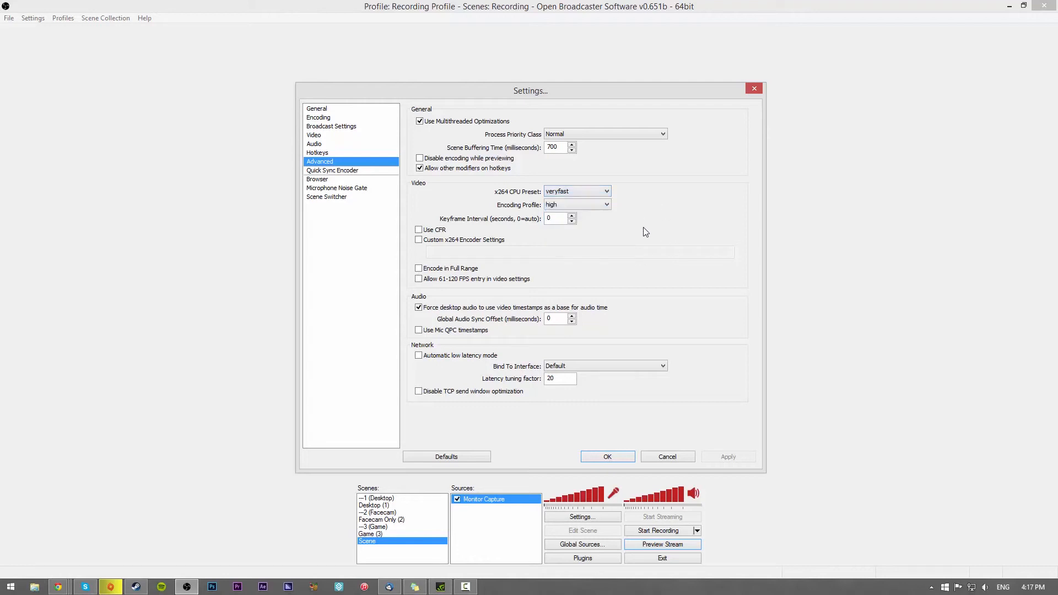
{"action": "left_click", "coordinate": [578, 191]}
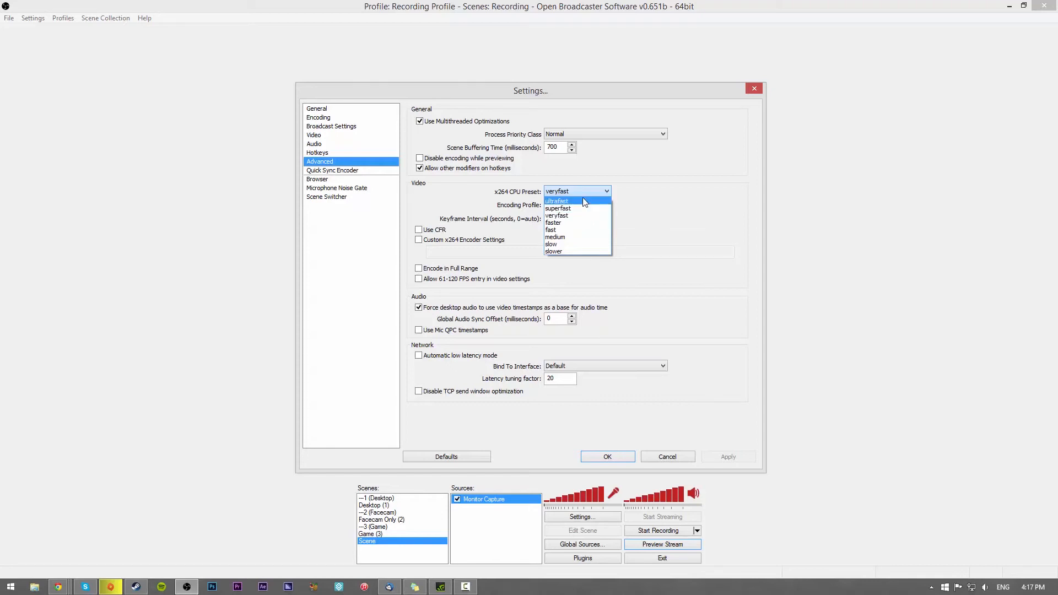
{"action": "left_click", "coordinate": [653, 206]}
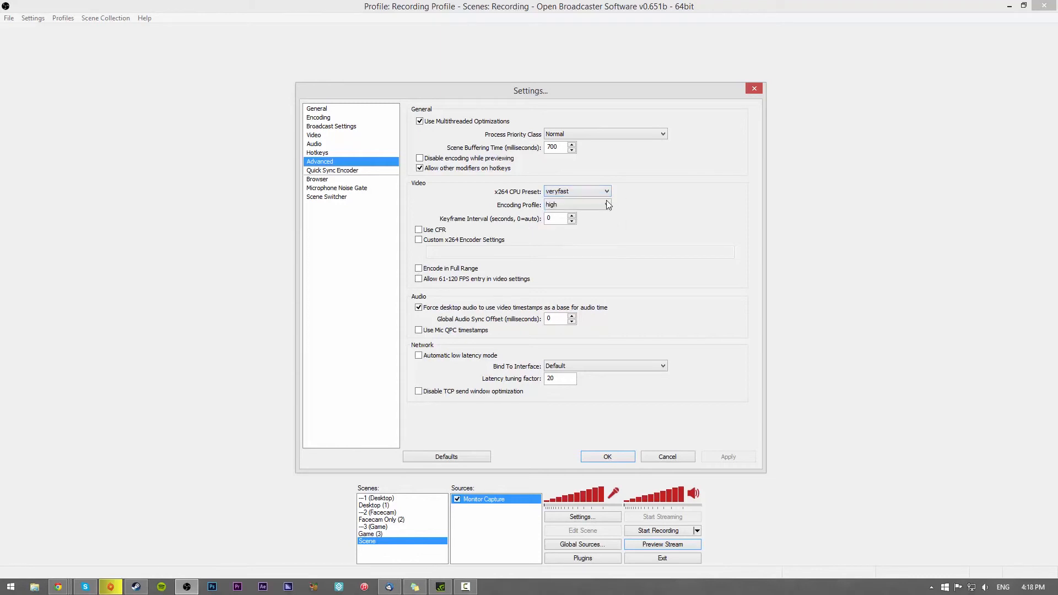
{"action": "left_click", "coordinate": [570, 205]}
{"action": "left_click", "coordinate": [663, 204]}
Step: Look through the Quick Sync Encoder, Browser, Scene Switcher and Microphone Noise Gate settings, and close the settings without saving
{"action": "left_click", "coordinate": [356, 172]}
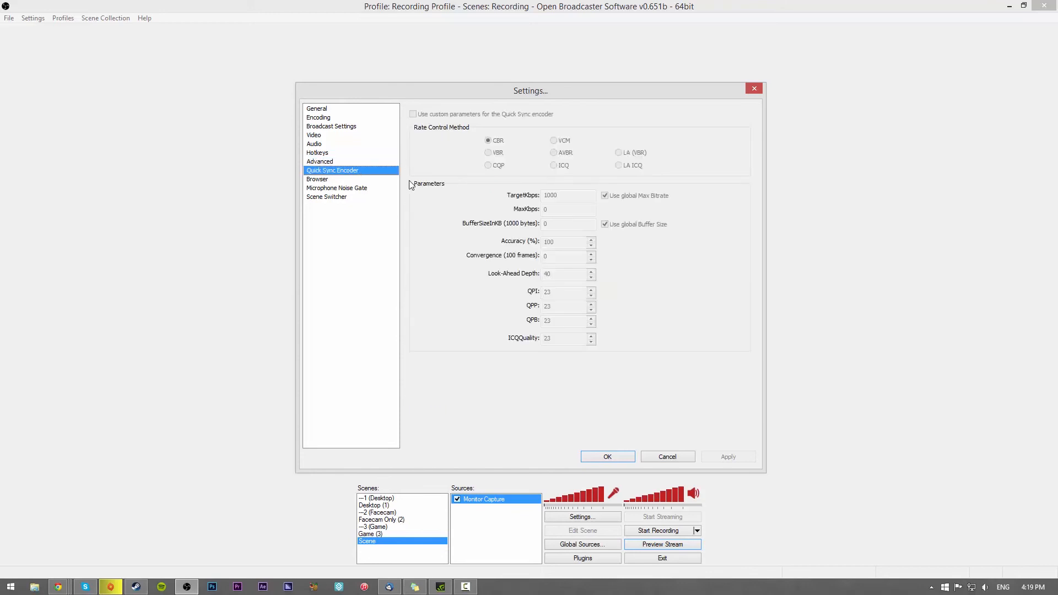
{"action": "left_click", "coordinate": [337, 179]}
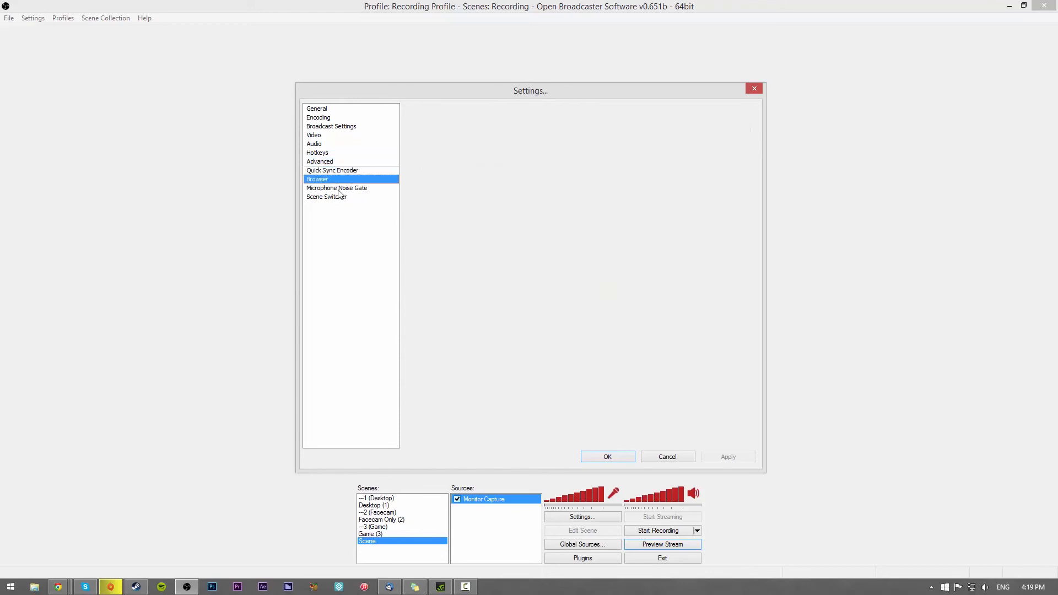
{"action": "left_click", "coordinate": [336, 197]}
{"action": "left_click", "coordinate": [337, 189]}
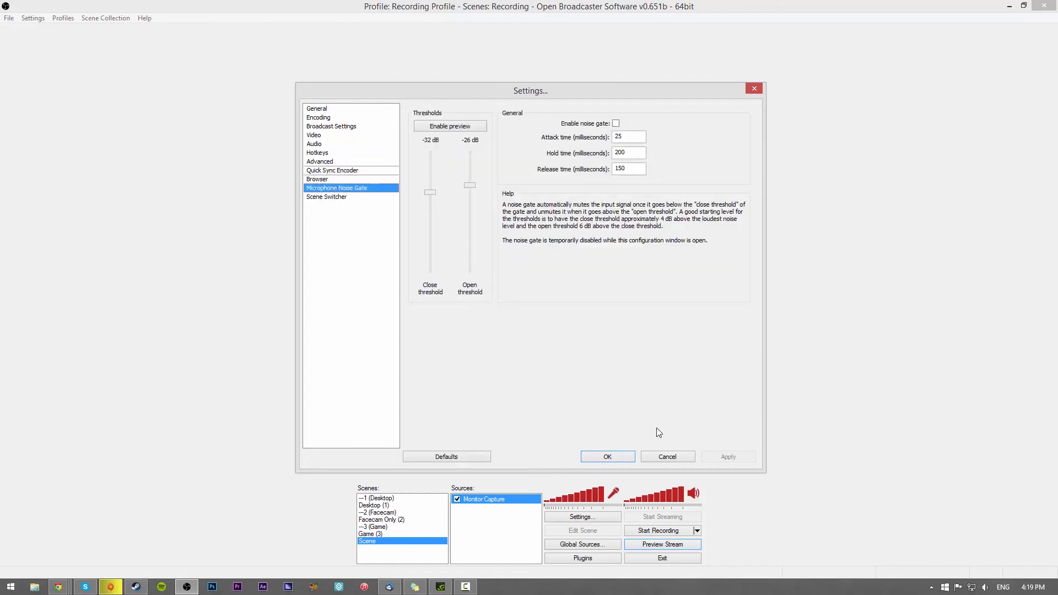
{"action": "left_click", "coordinate": [671, 457]}
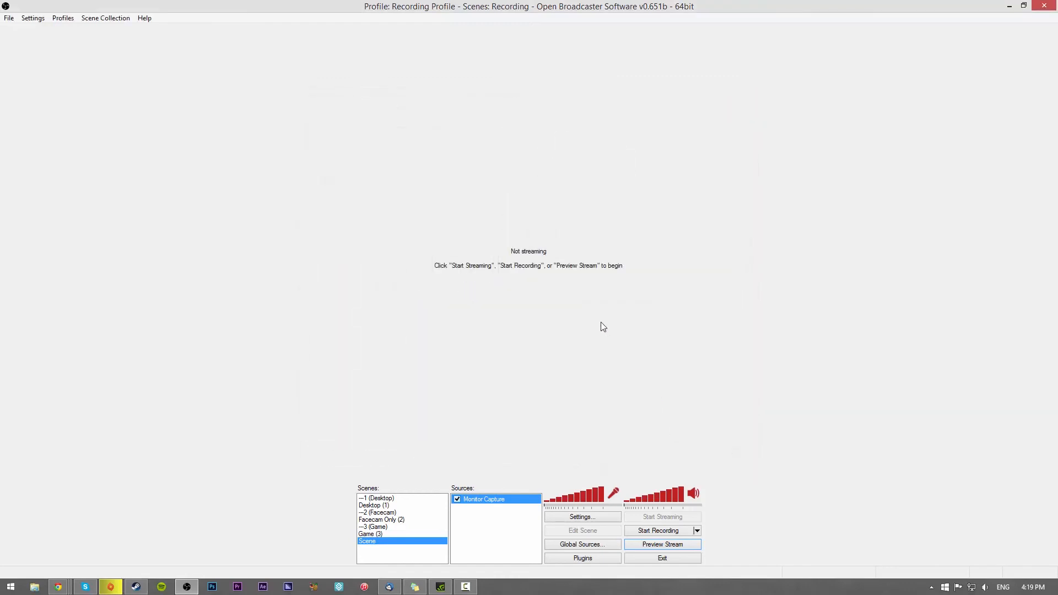
Step: Minimize the Open Broadcaster Software window and bring up the screen recorder's control window
{"action": "left_click", "coordinate": [1009, 6]}
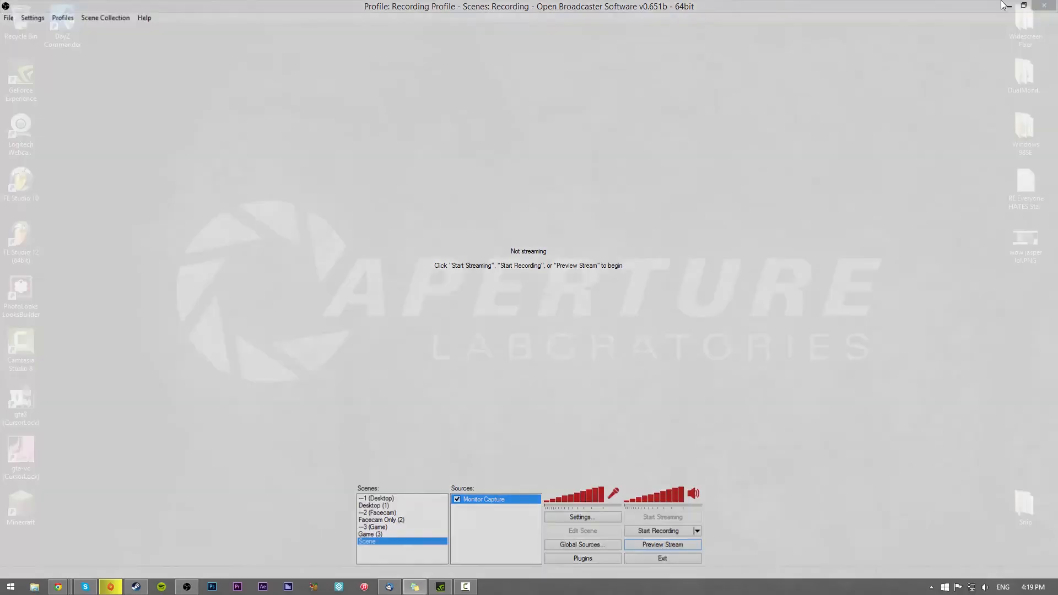
{"action": "left_click_drag", "start_coordinate": [156, 123], "coordinate": [917, 449]}
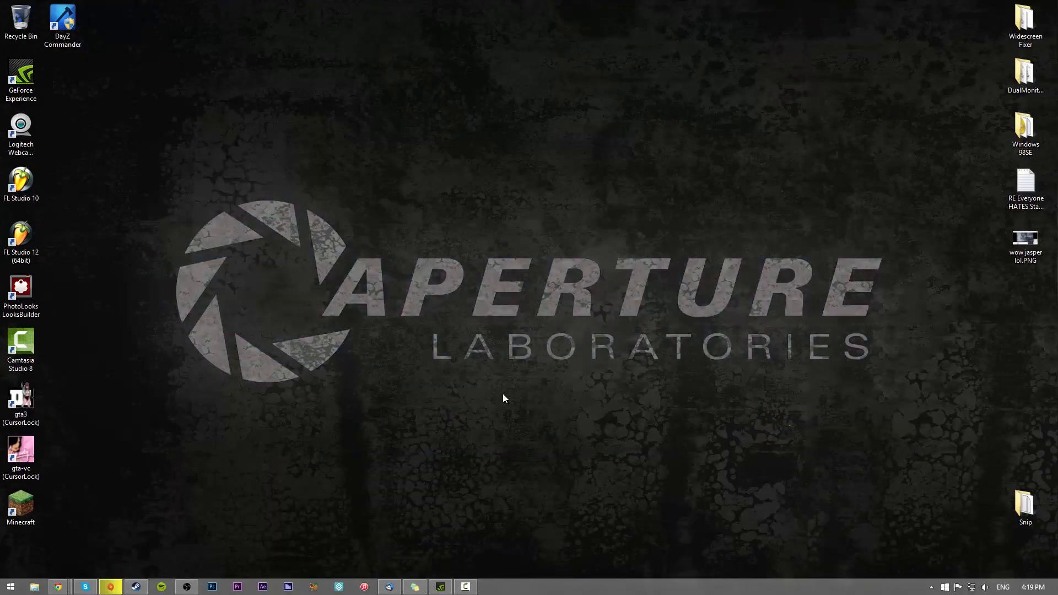
{"action": "left_click", "coordinate": [465, 590]}
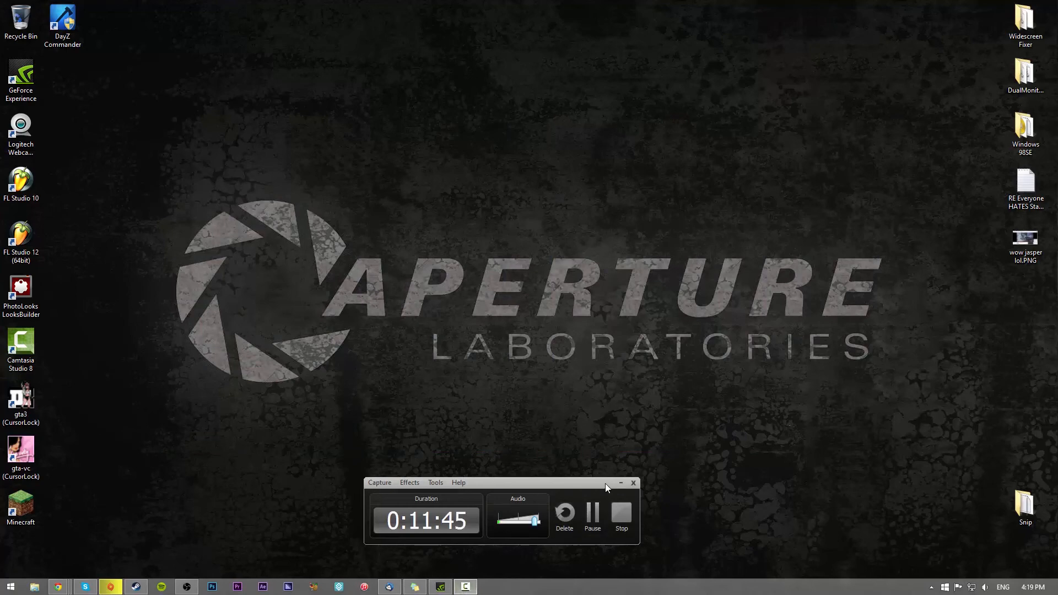